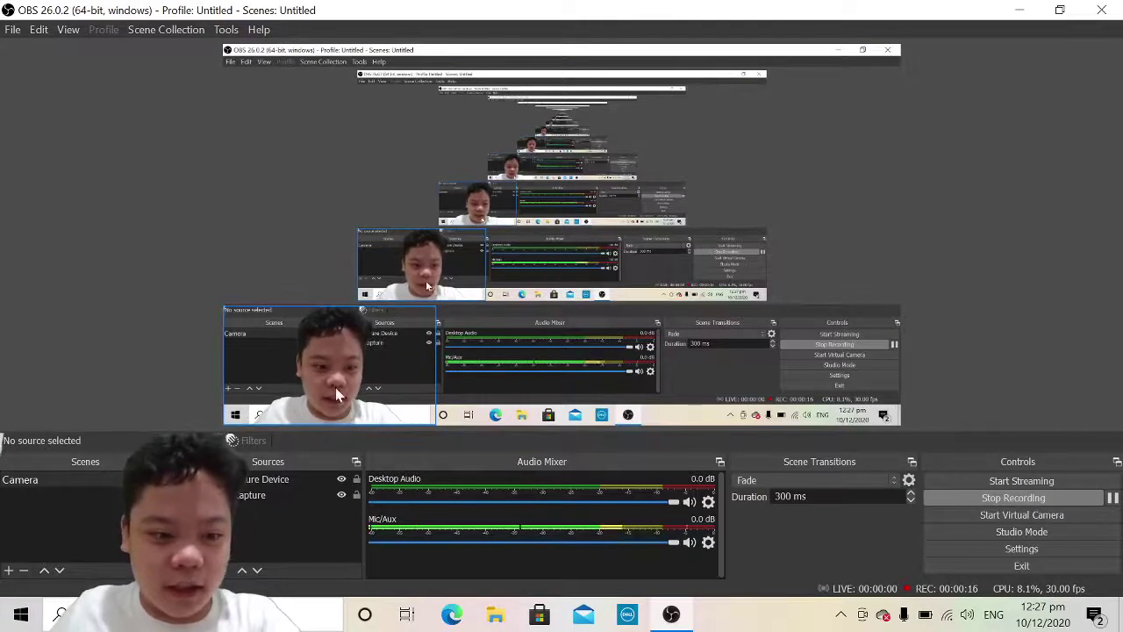
Step: Examine the source types that can be added to the Camera scene
left_click_drag(330, 377, 333, 415)
right_click(297, 516)
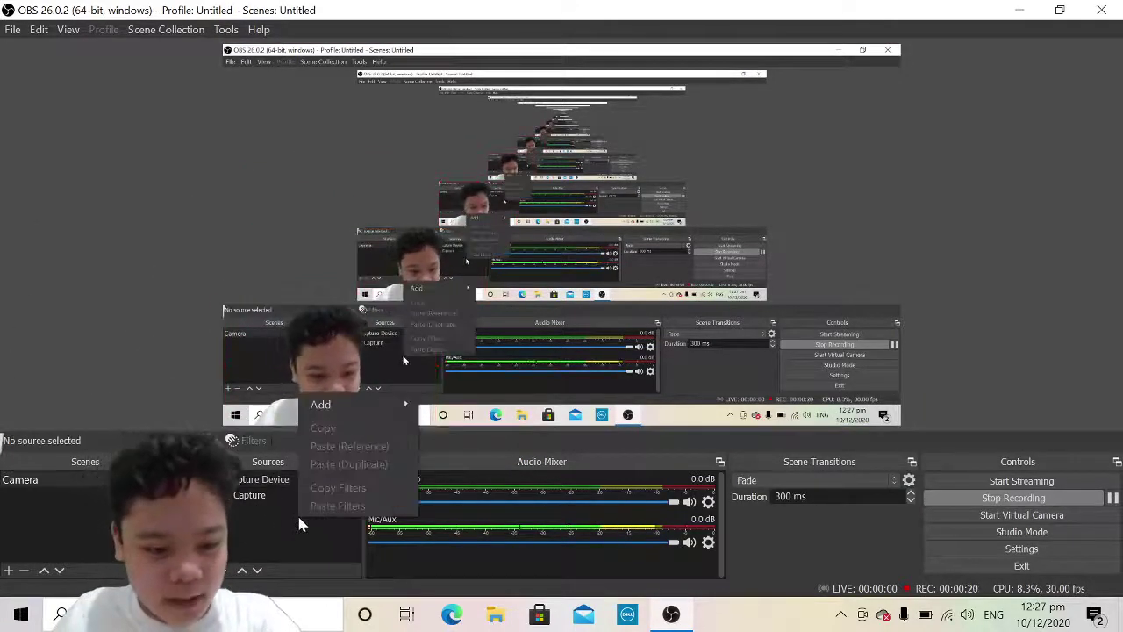
mouse_move(369, 404)
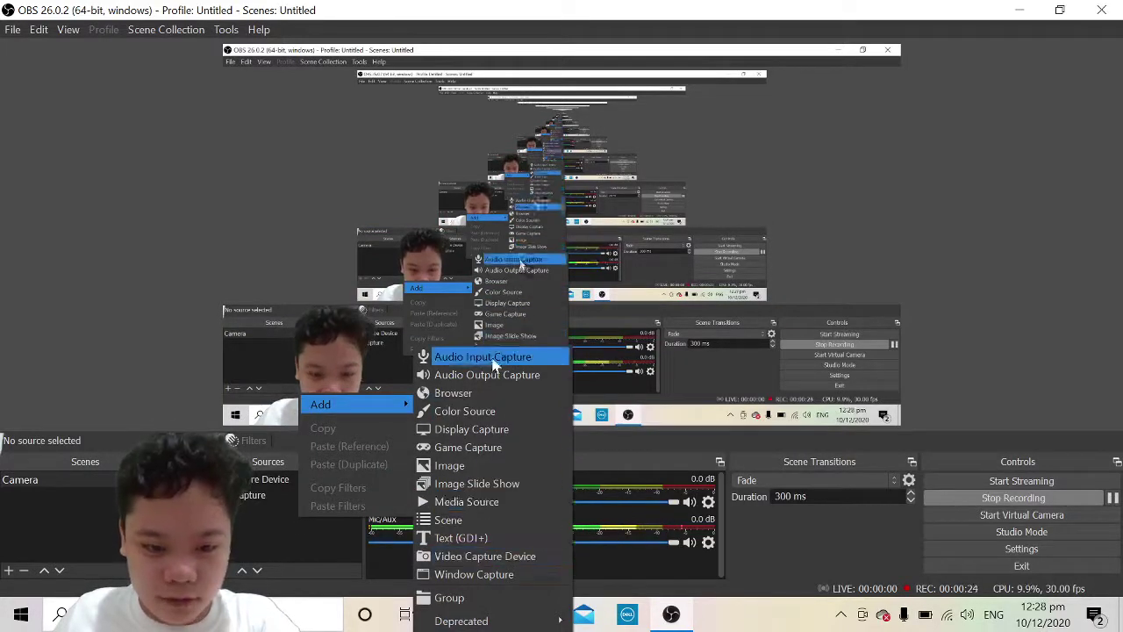
left_click(245, 542)
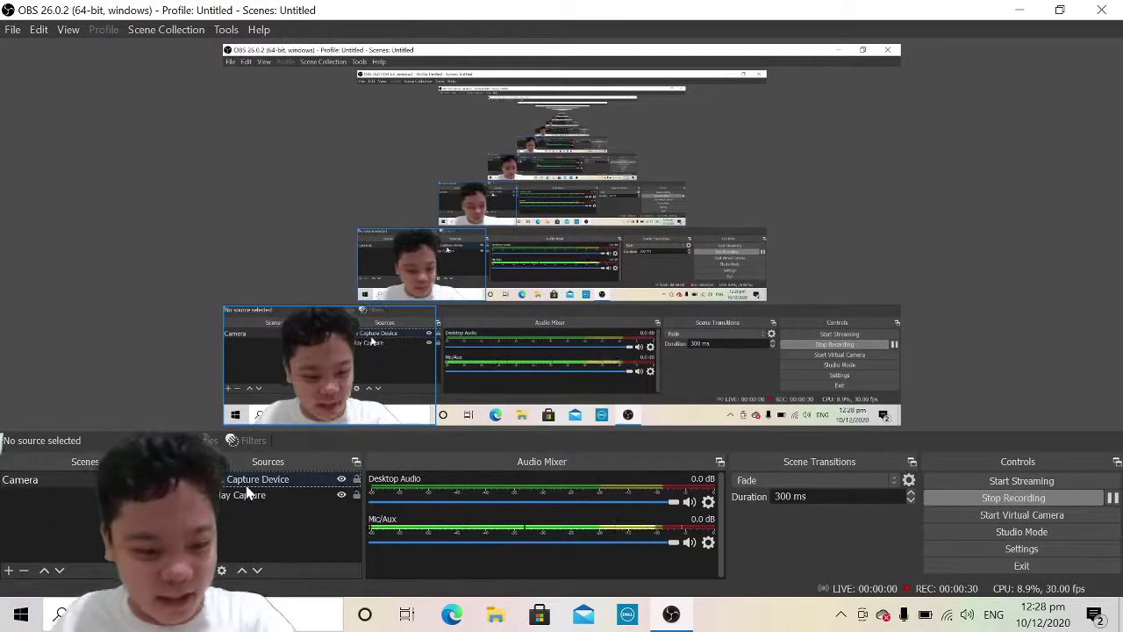
Step: Examine the Video Capture Device's effect filters, including the Chroma Key settings and the available key color types
right_click(297, 479)
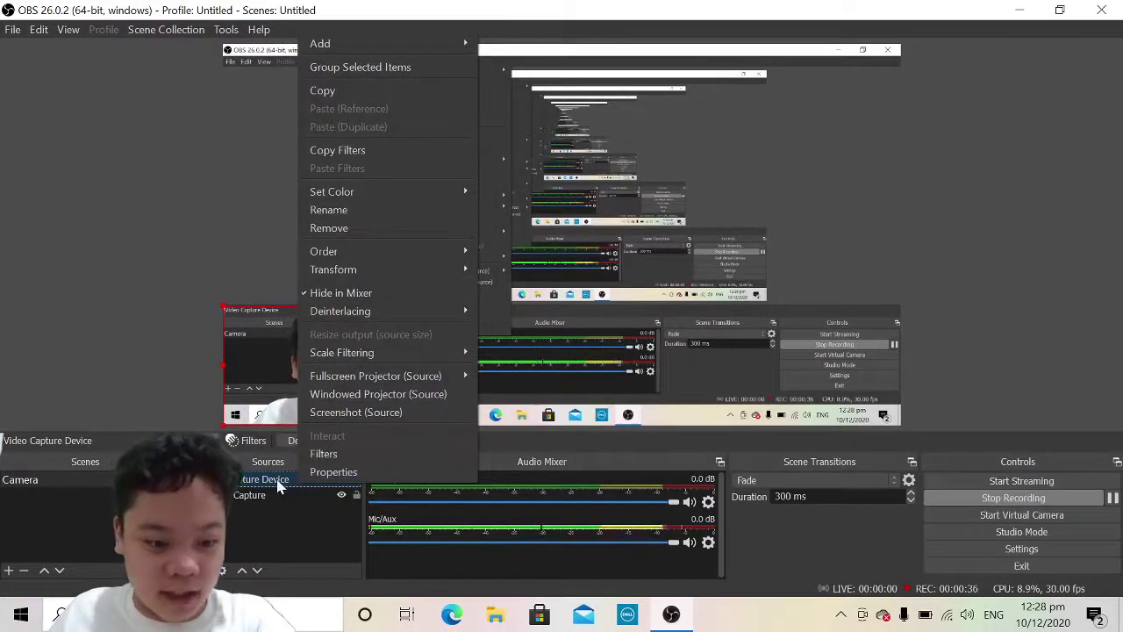
left_click(321, 454)
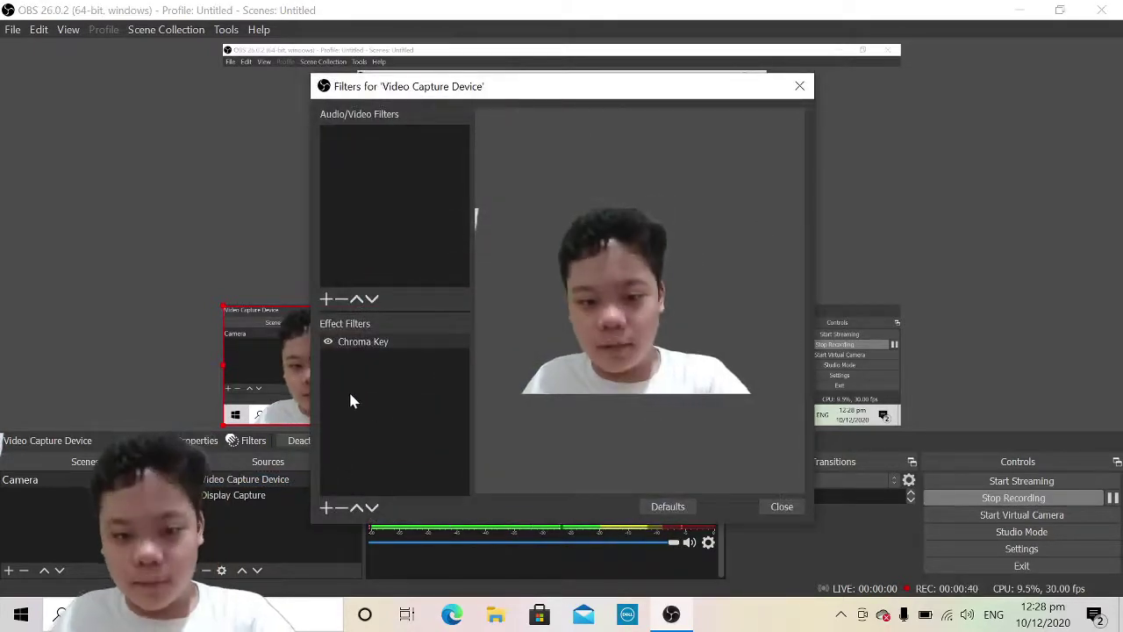
left_click(325, 507)
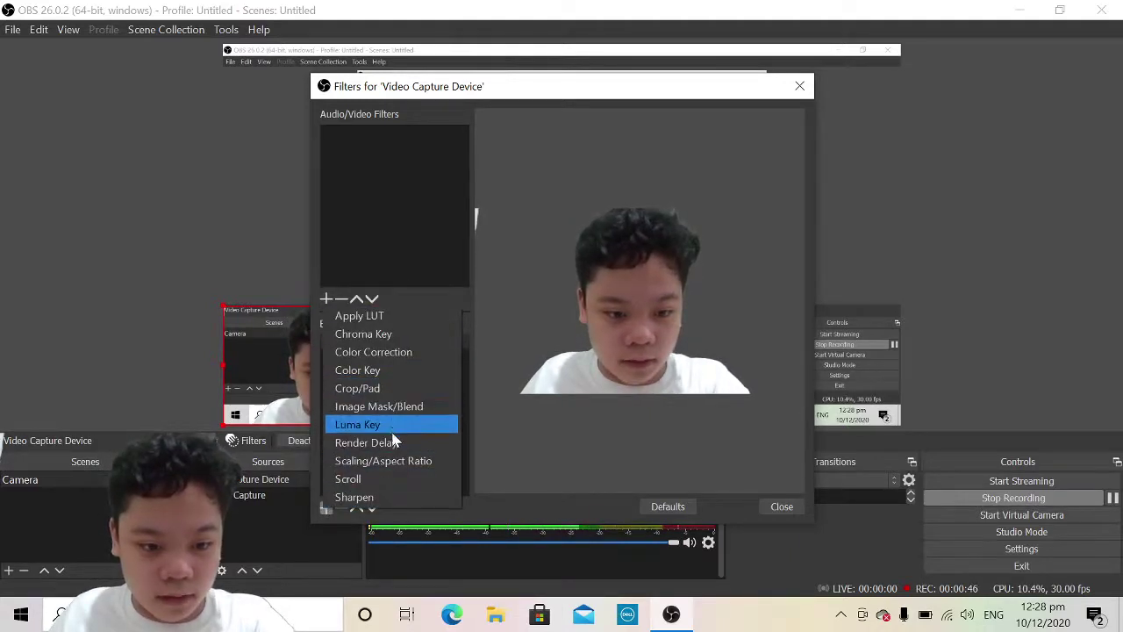
left_click(378, 334)
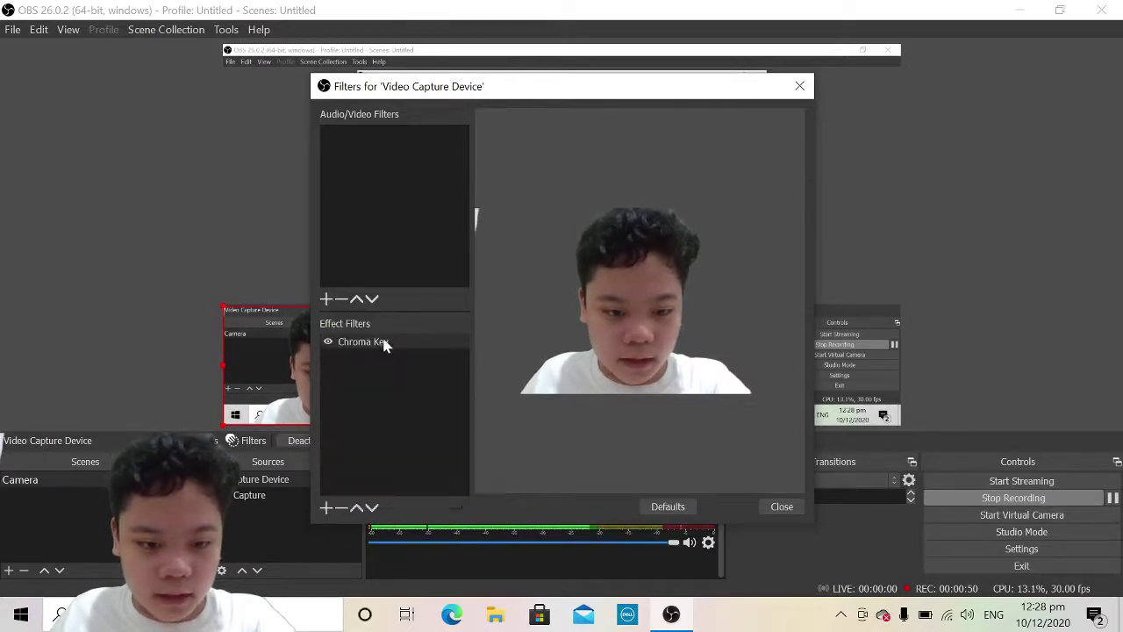
left_click(380, 344)
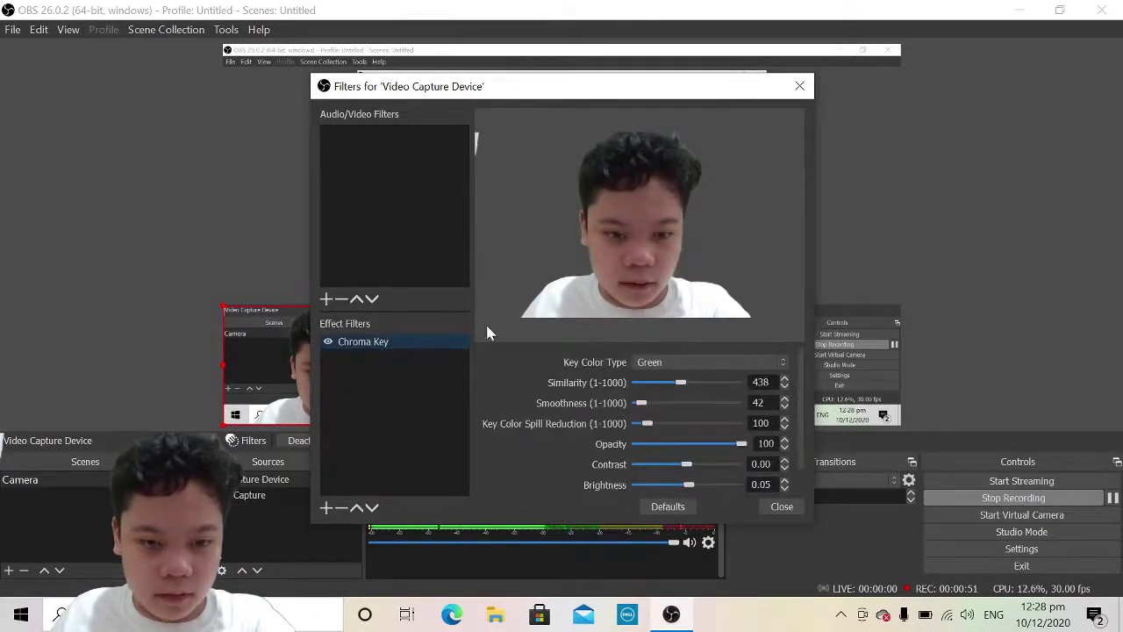
left_click(707, 363)
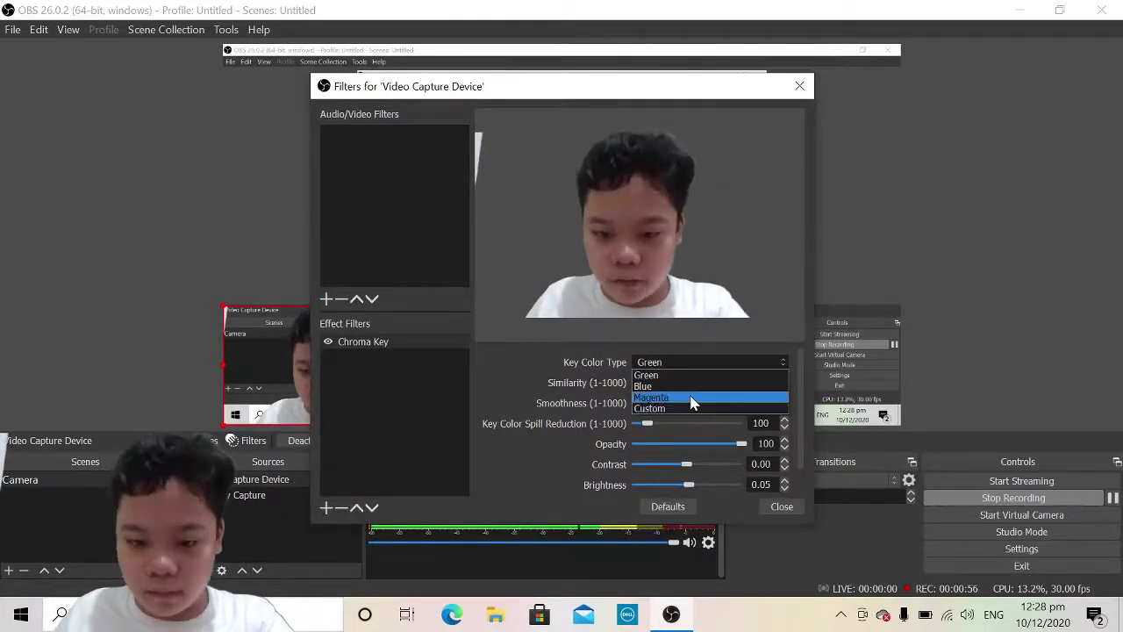
left_click(478, 358)
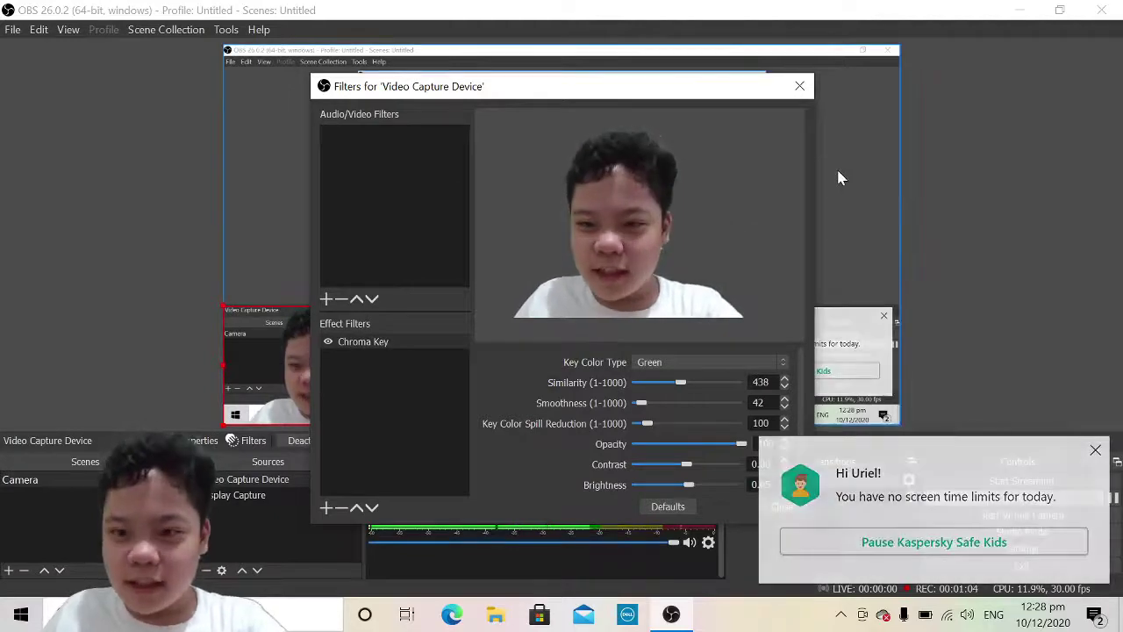
left_click(1018, 273)
left_click(800, 85)
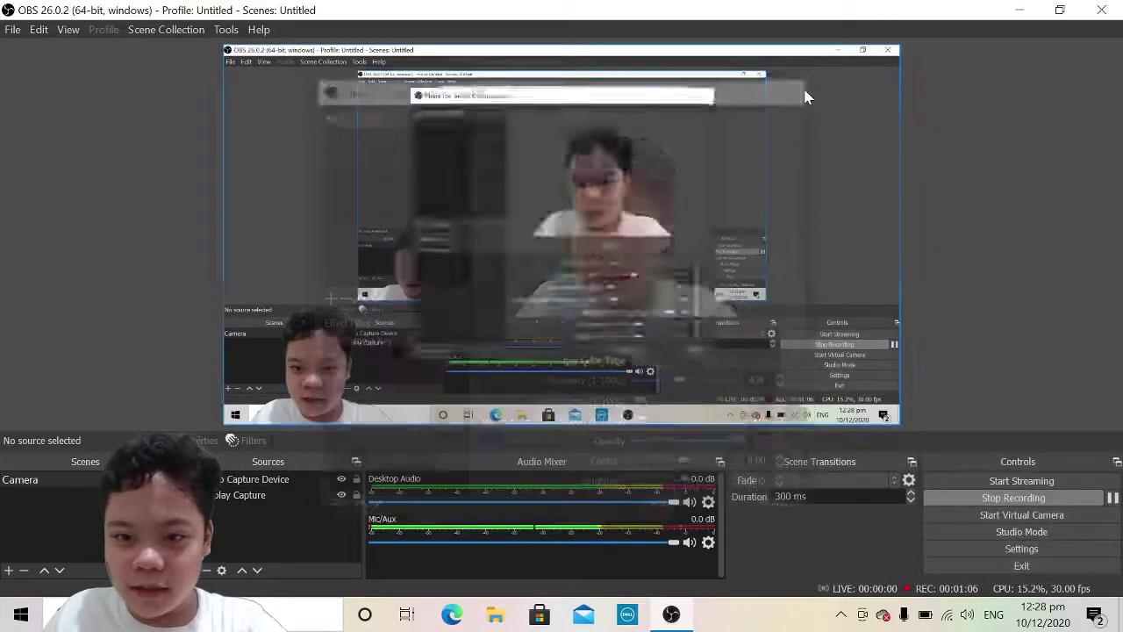
Step: Adjust the webcam overlay so it fits the lower-left corner of the canvas
left_click_drag(369, 326, 335, 368)
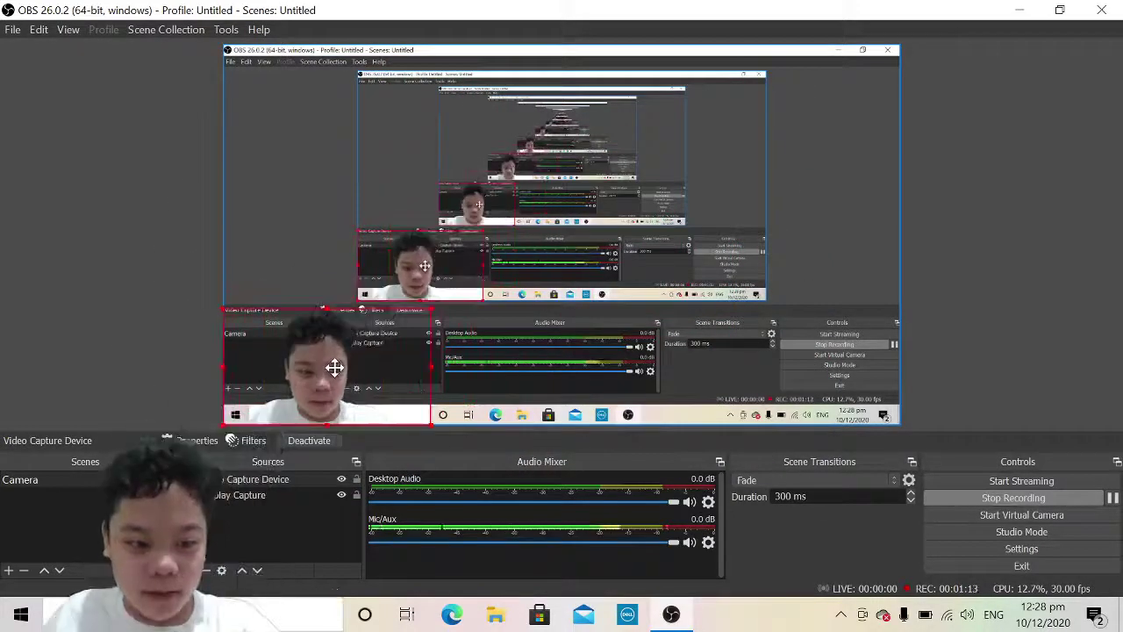
Step: Remove the Display Capture source from the Camera scene
left_click(307, 495)
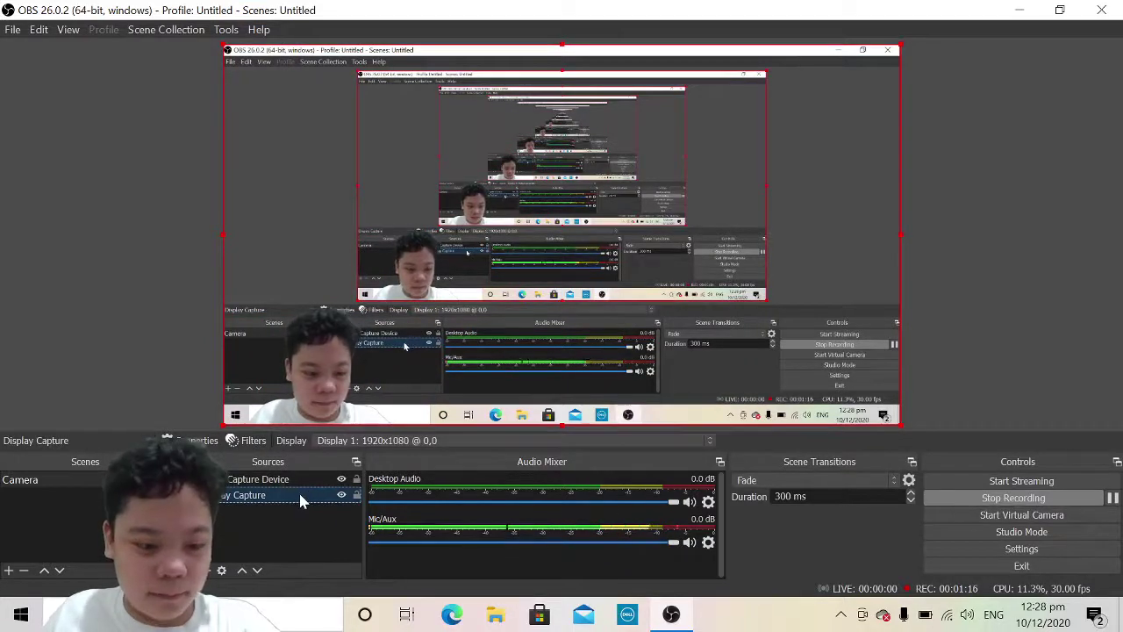
right_click(307, 495)
left_click(488, 357)
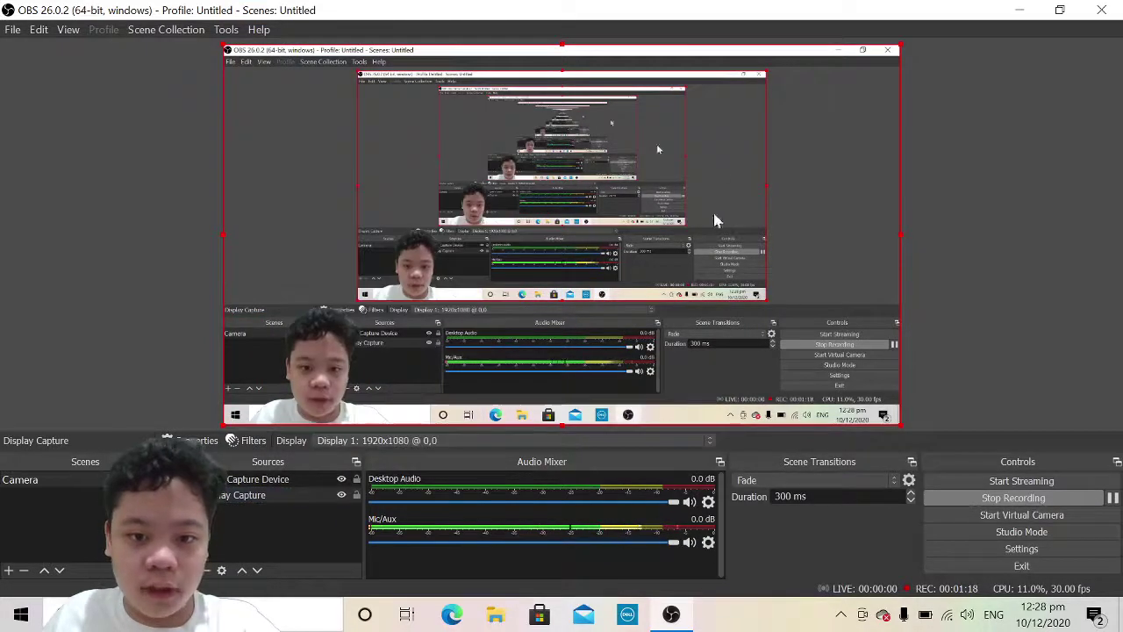
right_click(281, 496)
left_click(334, 286)
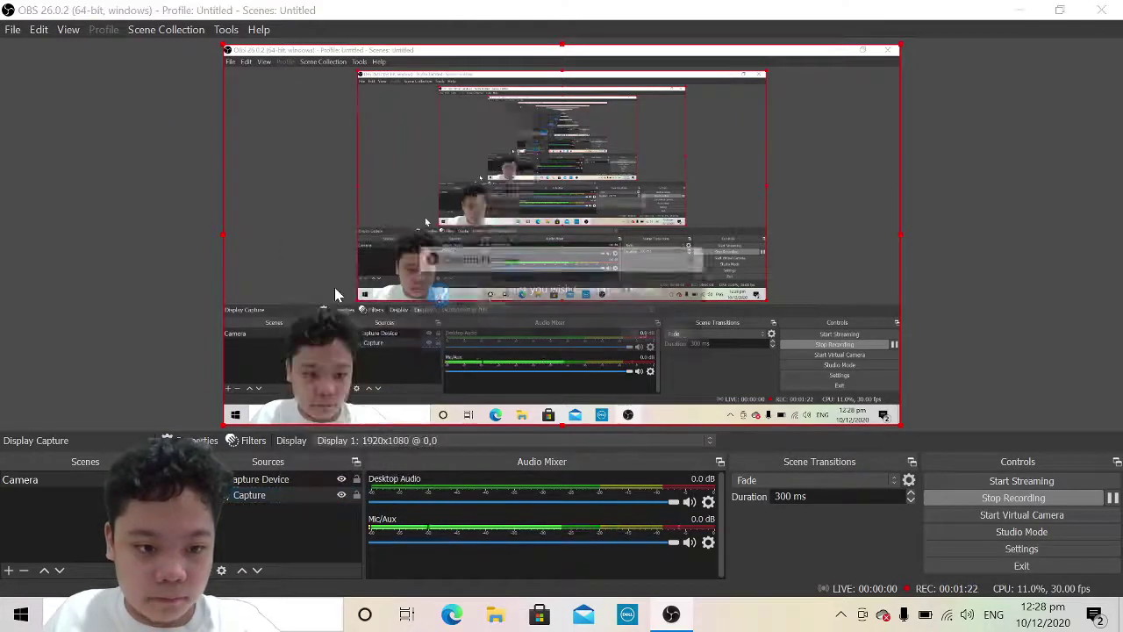
left_click(639, 335)
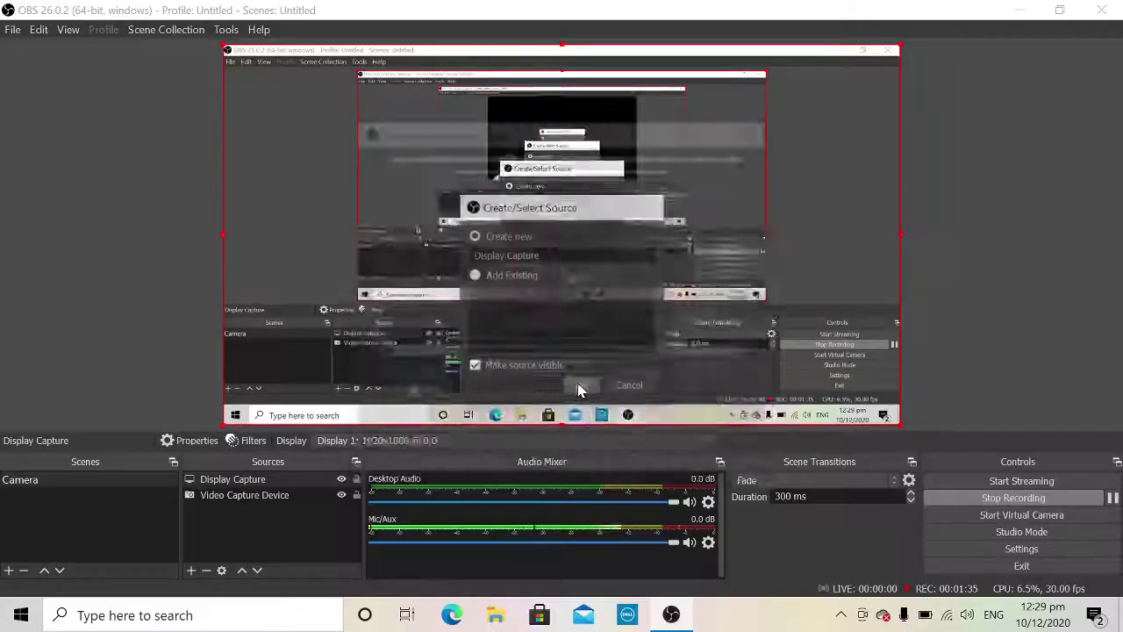
Step: Add a new Display Capture source for Display 1 with cursor capture and place it below the Video Capture Device
left_click(460, 443)
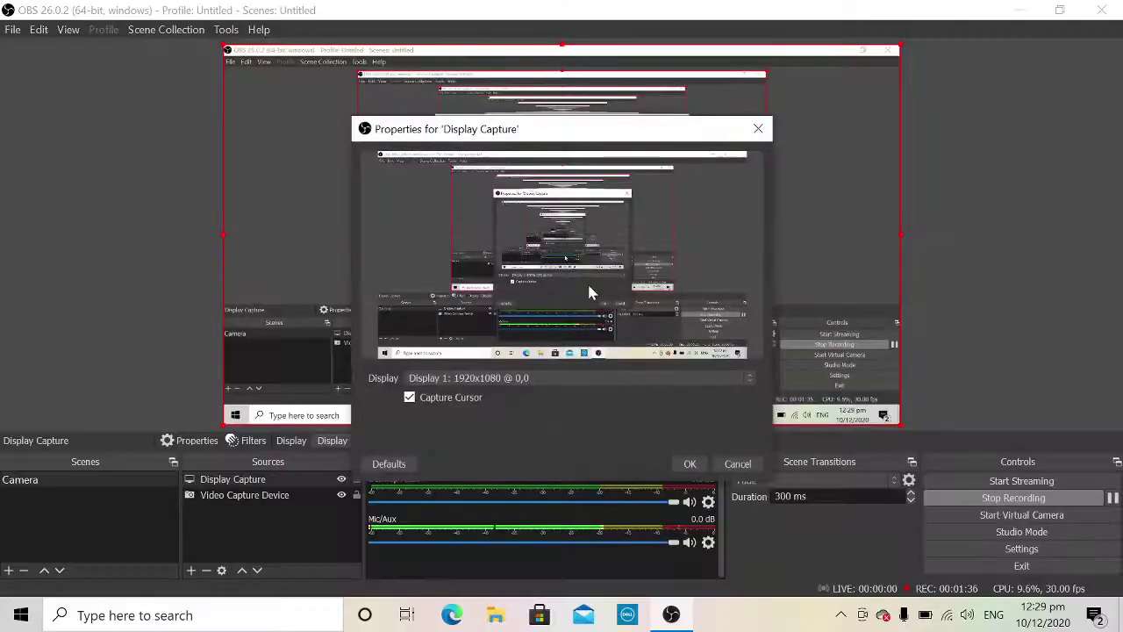
left_click(690, 463)
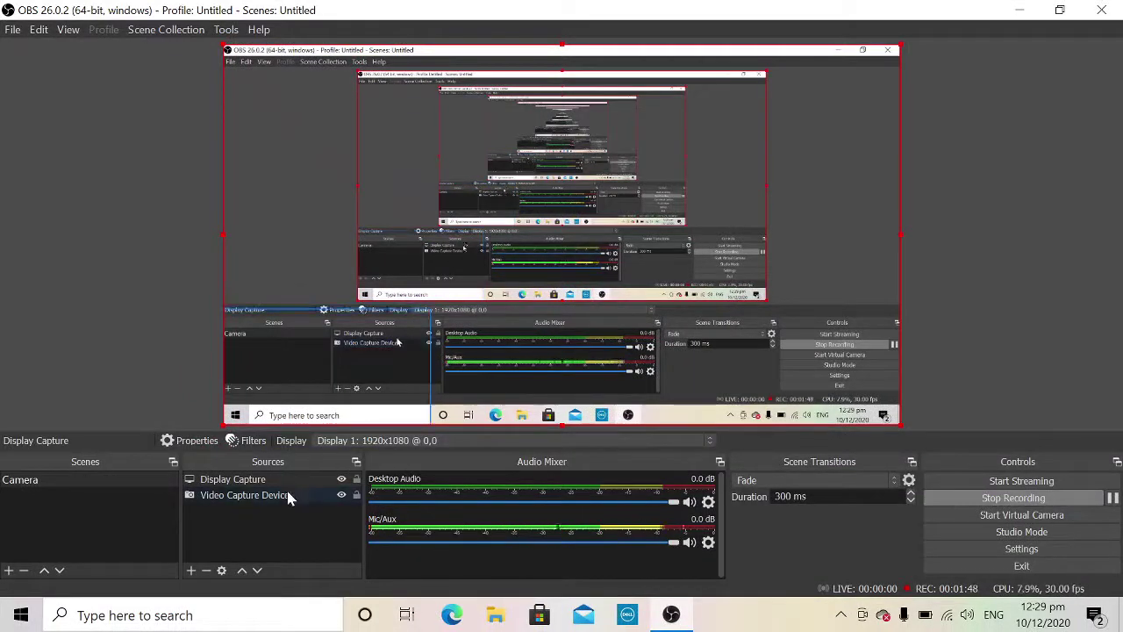
mouse_move(296, 486)
left_mouse_down()
mouse_move(292, 548)
mouse_move(287, 503)
left_mouse_up()
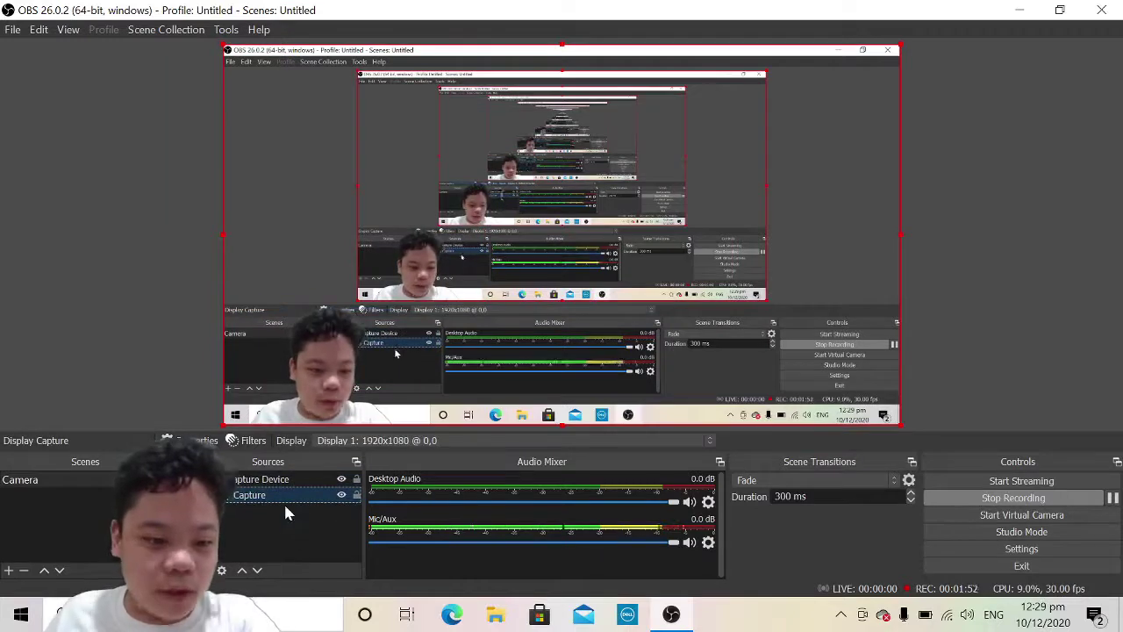
left_click(296, 480)
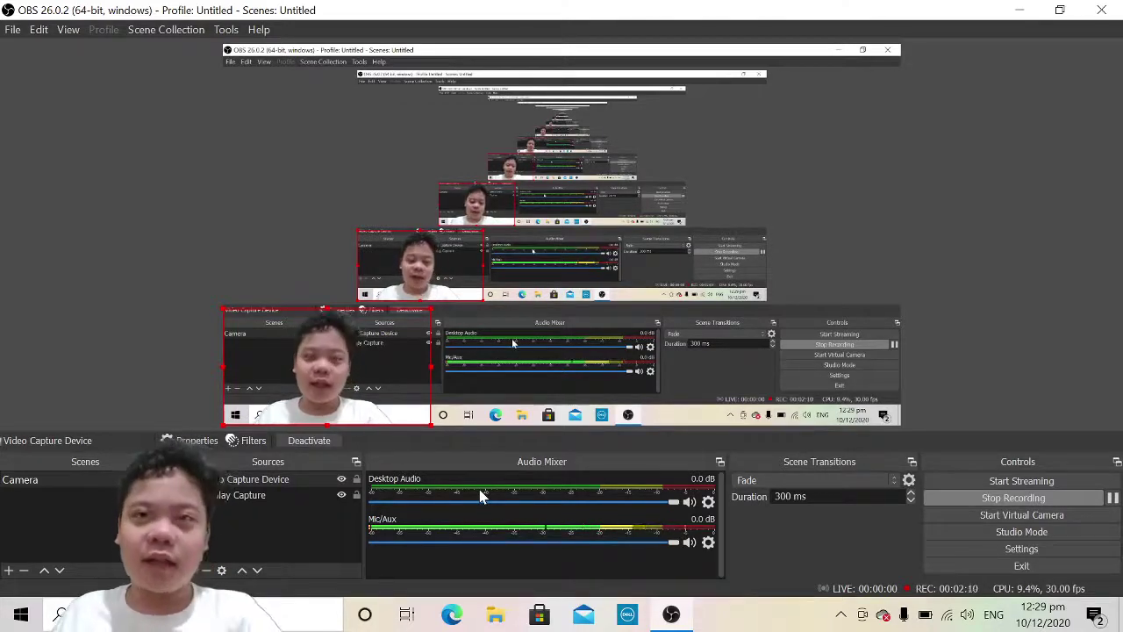
Step: Unhide all sources in the audio mixer and hide the Video Capture Device audio again
right_click(534, 567)
left_click(583, 515)
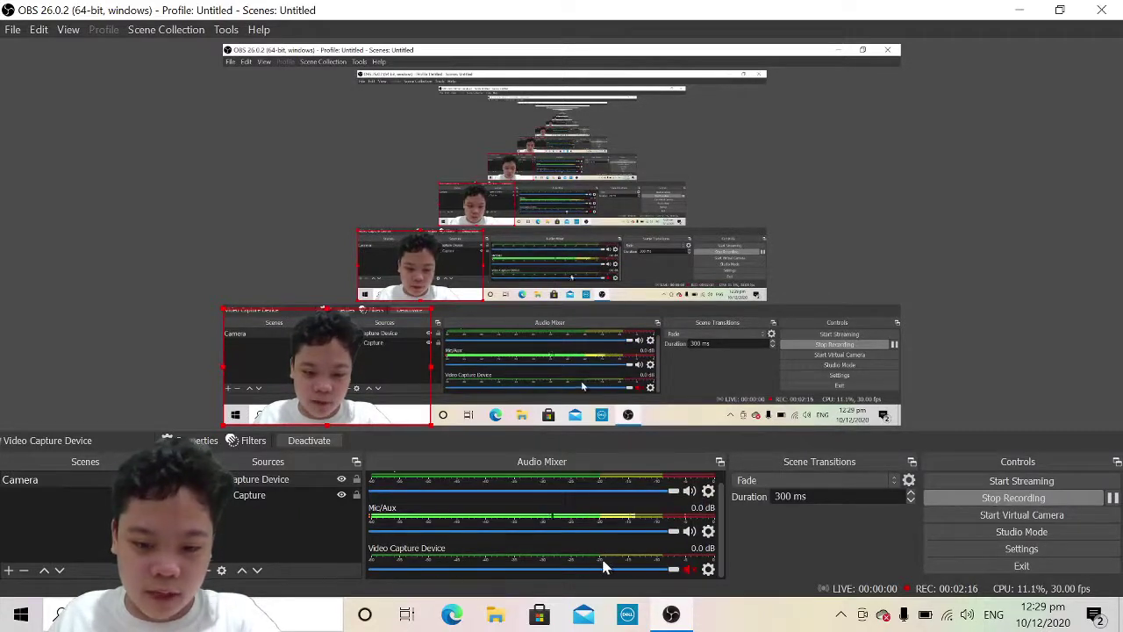
left_click(689, 568)
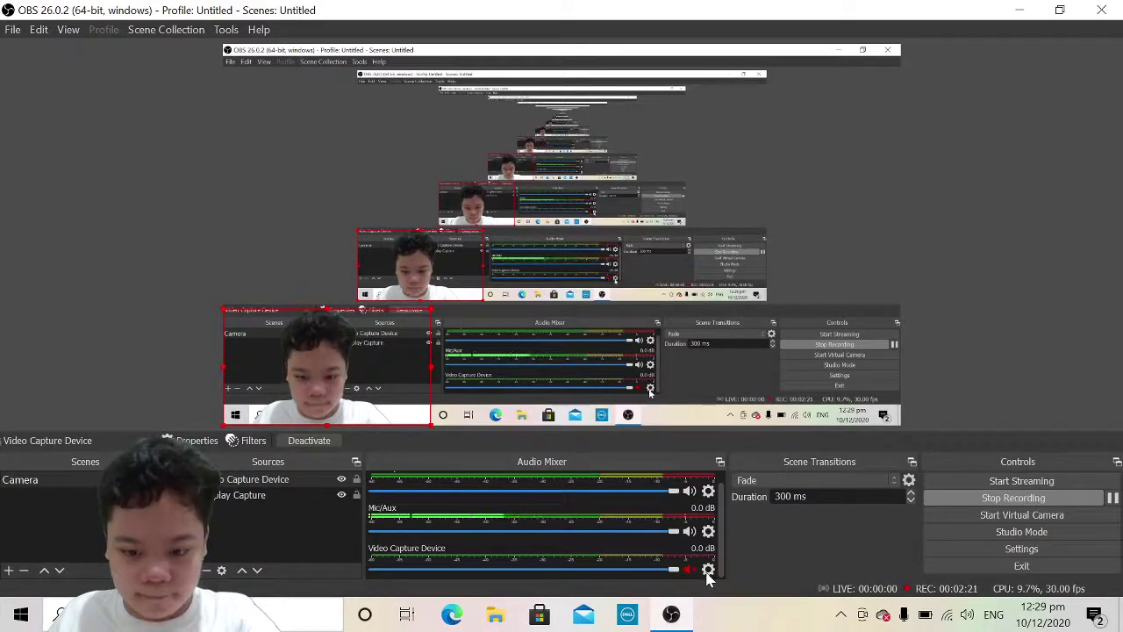
left_click(706, 571)
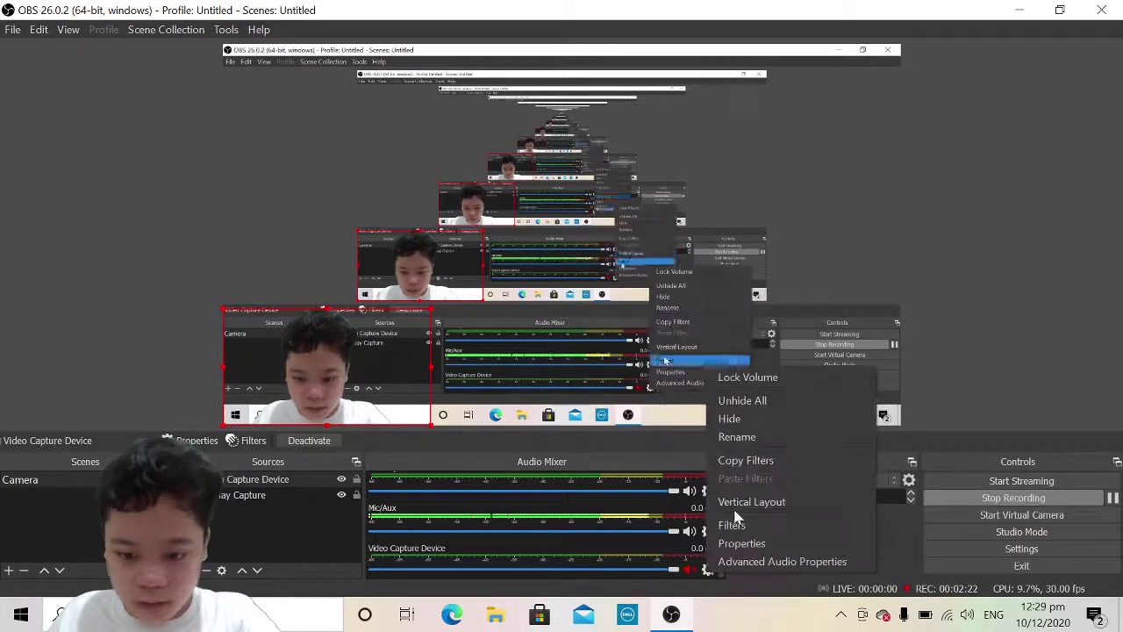
left_click(712, 585)
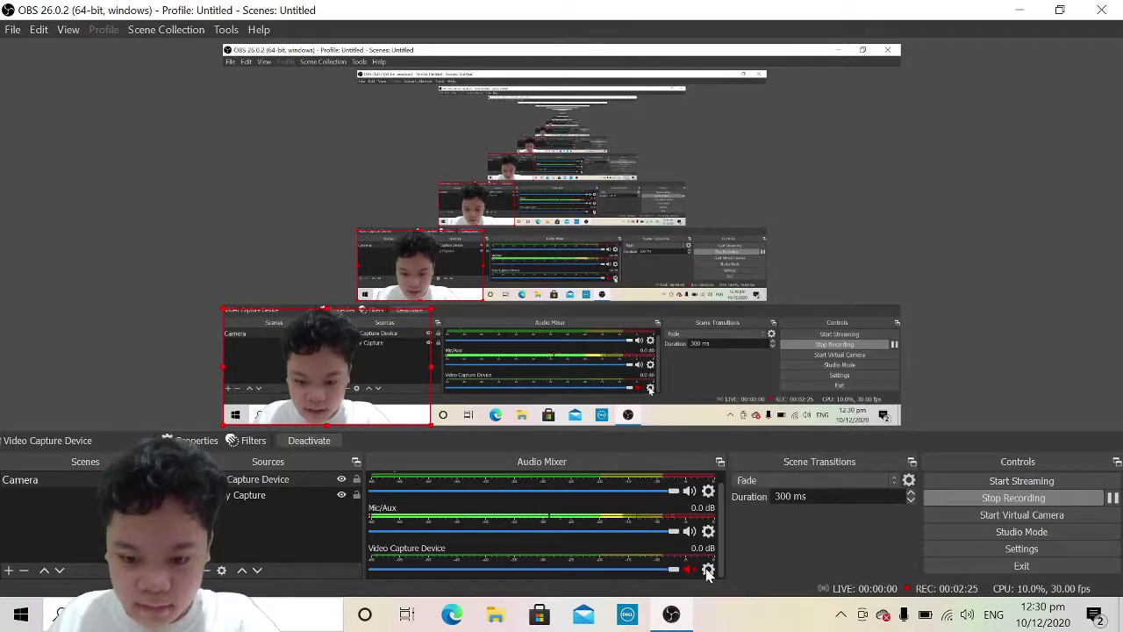
left_click(707, 570)
left_click(728, 415)
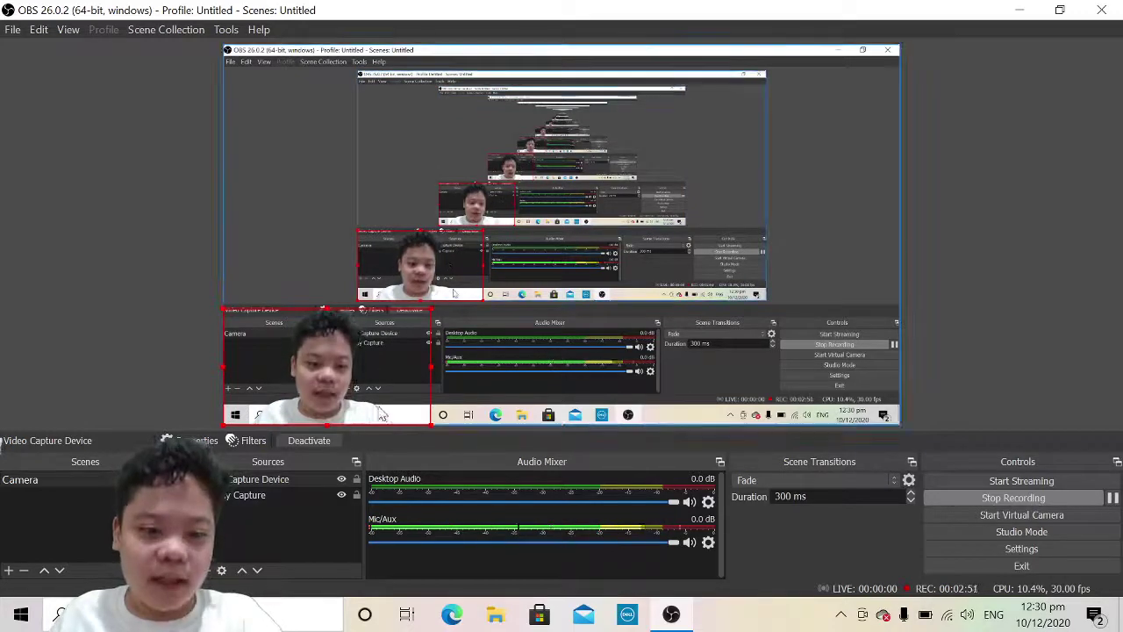
Step: Add a new image source named Image to the Camera scene, keeping it visible
right_click(282, 514)
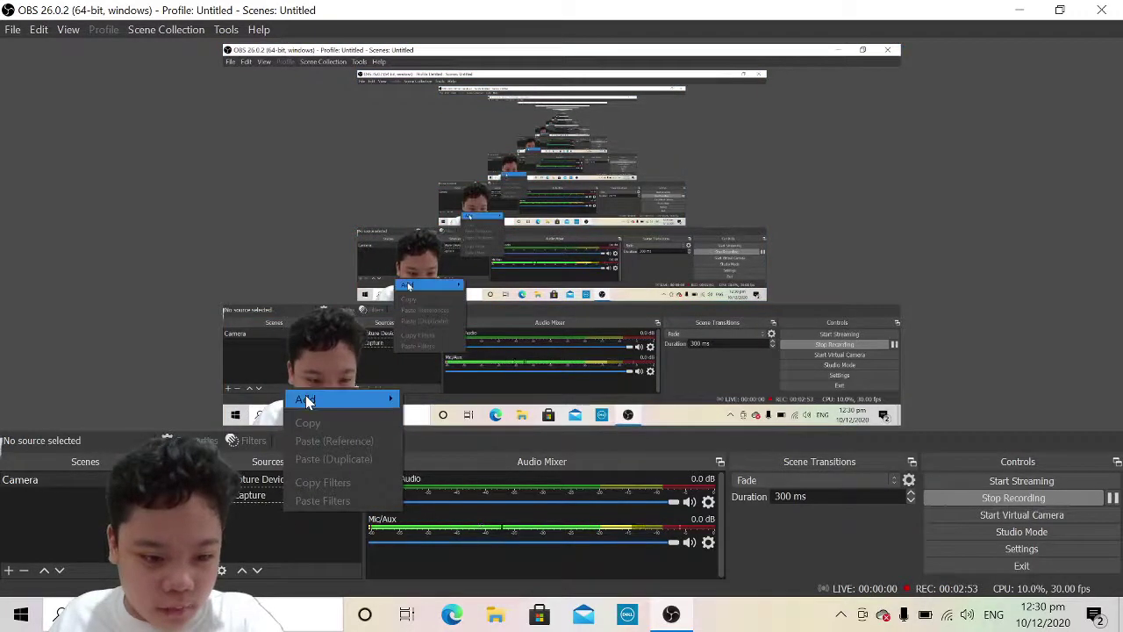
mouse_move(306, 400)
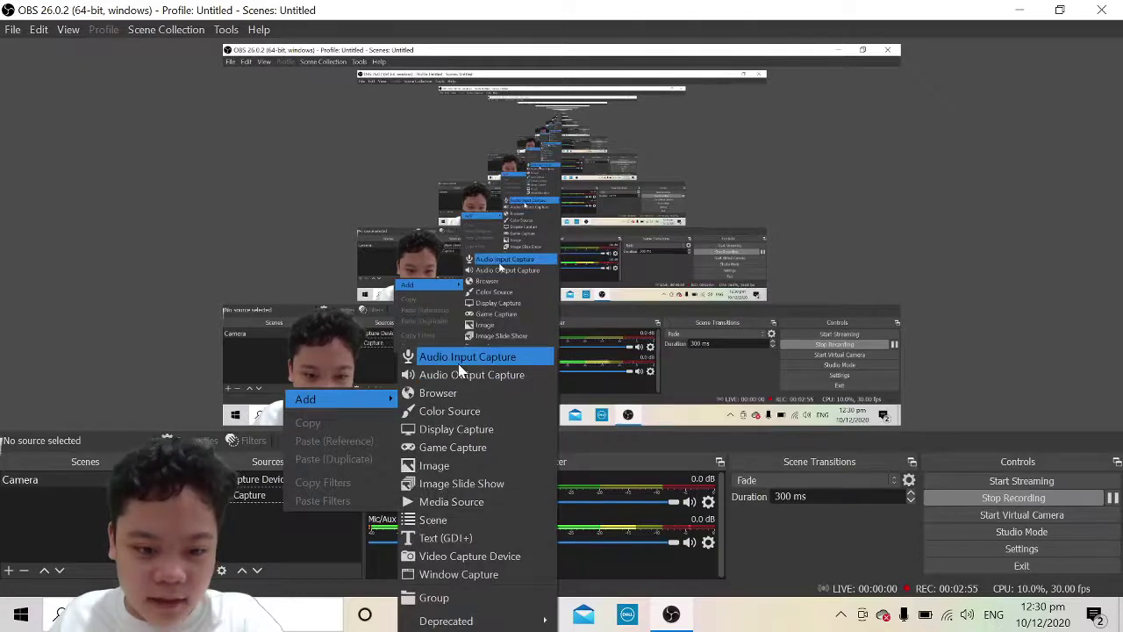
left_click(443, 466)
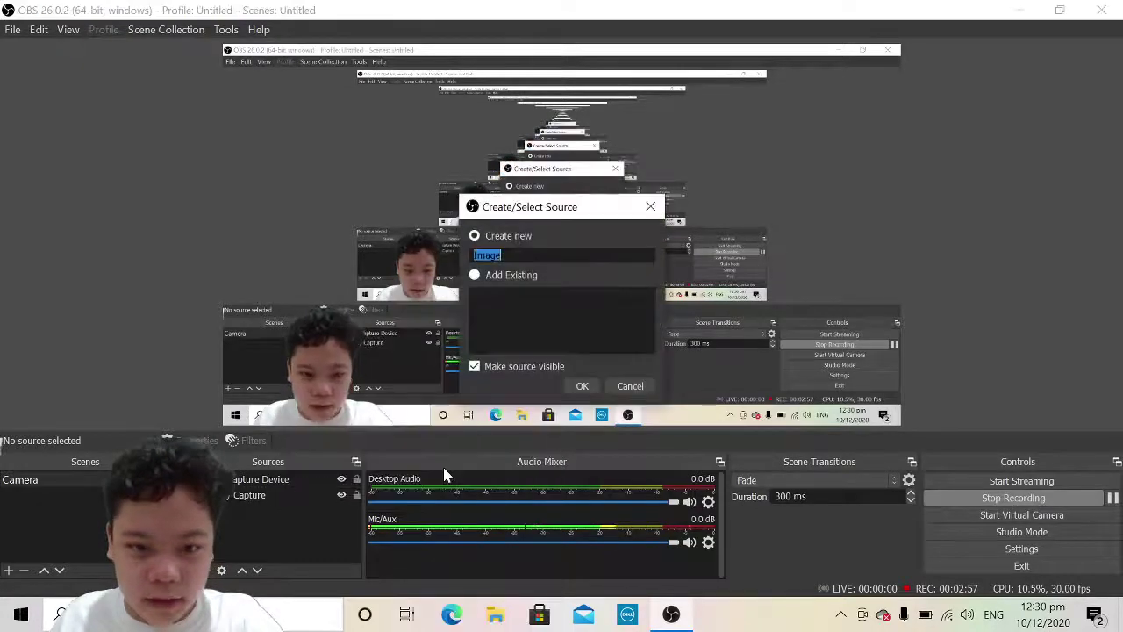
left_click(579, 386)
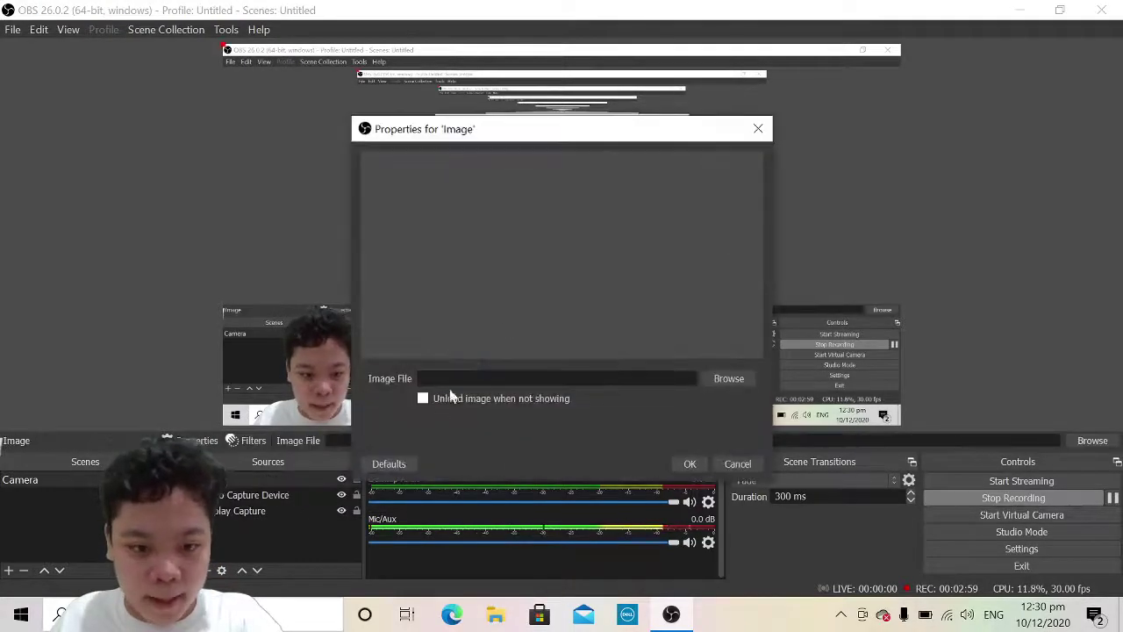
Step: Load the among-hd 2 picture from the Downloads folder as the image source's file
left_click(725, 381)
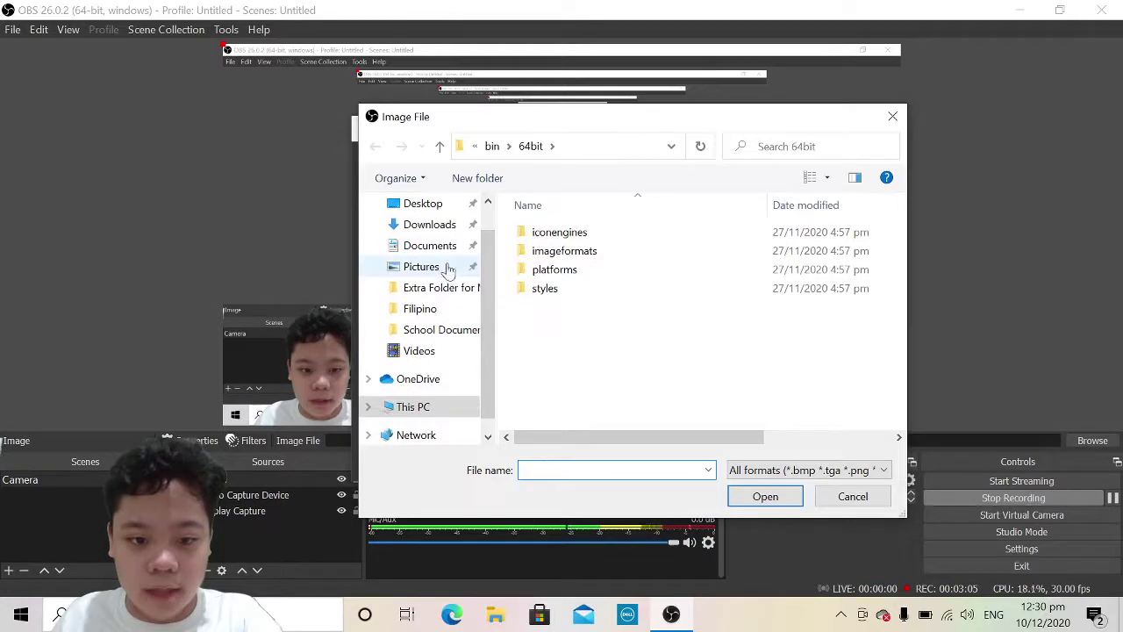
left_click(447, 267)
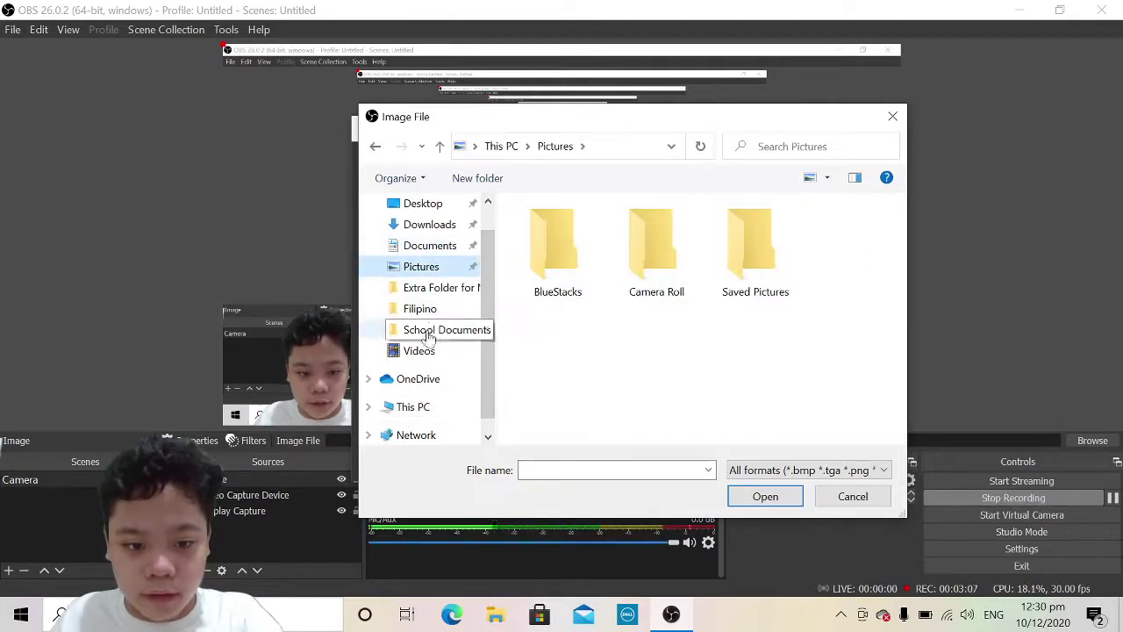
left_click(430, 225)
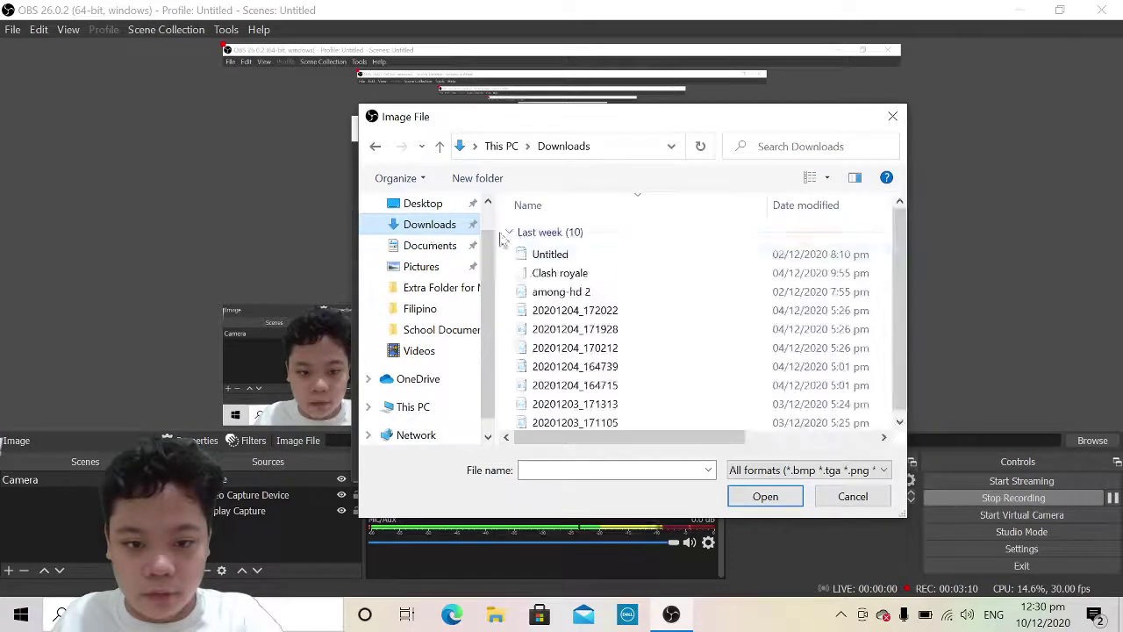
left_click(587, 275)
left_click(588, 293)
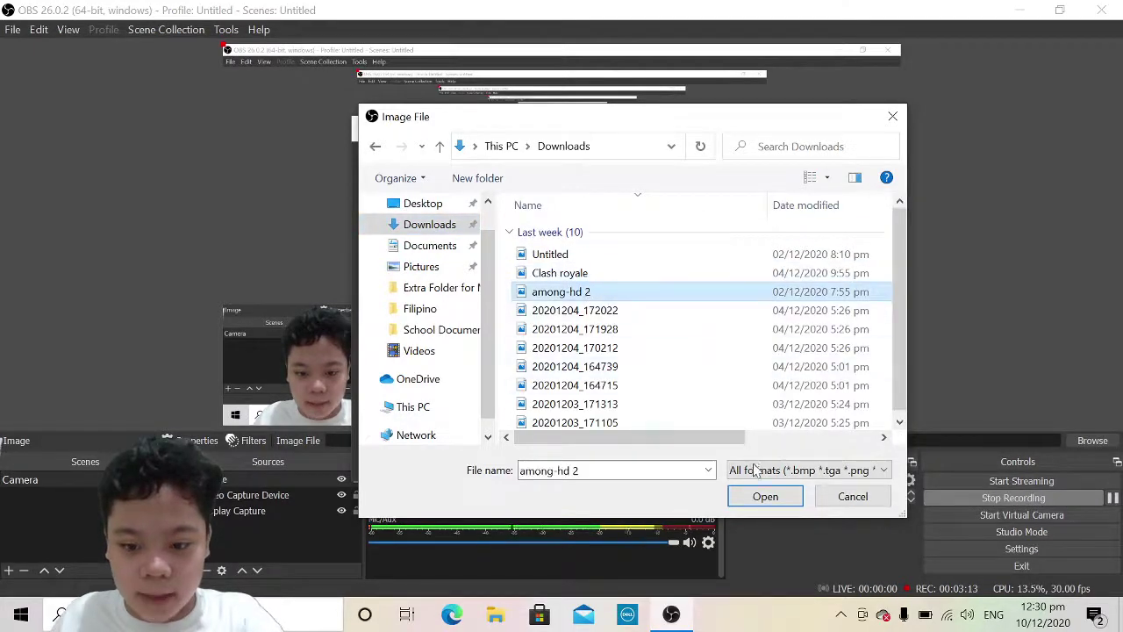
left_click(765, 496)
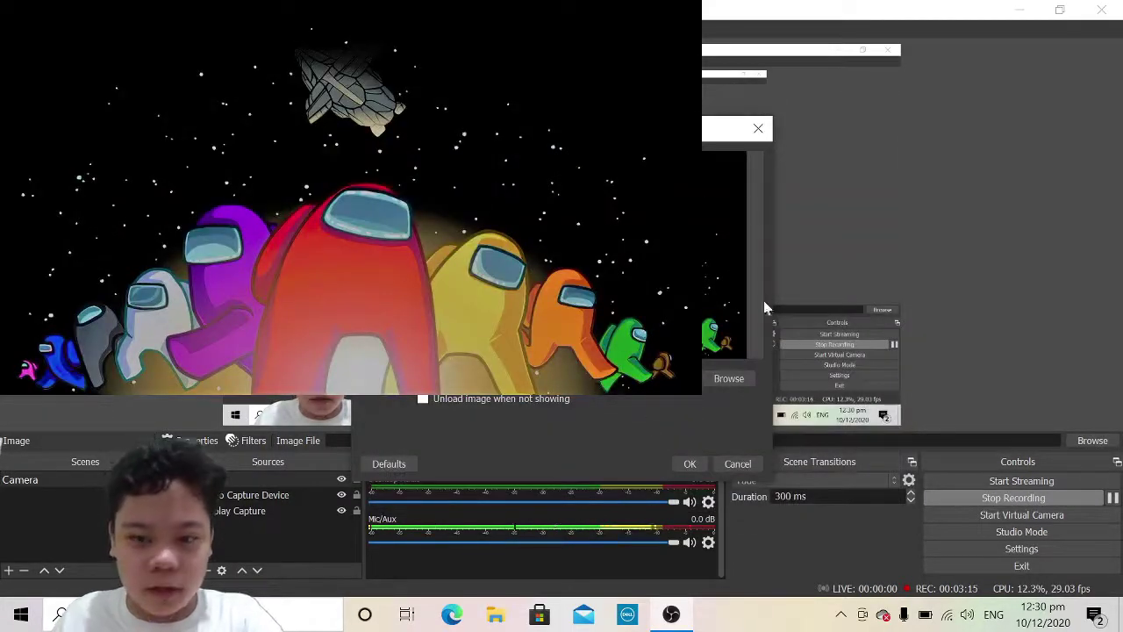
left_click(690, 463)
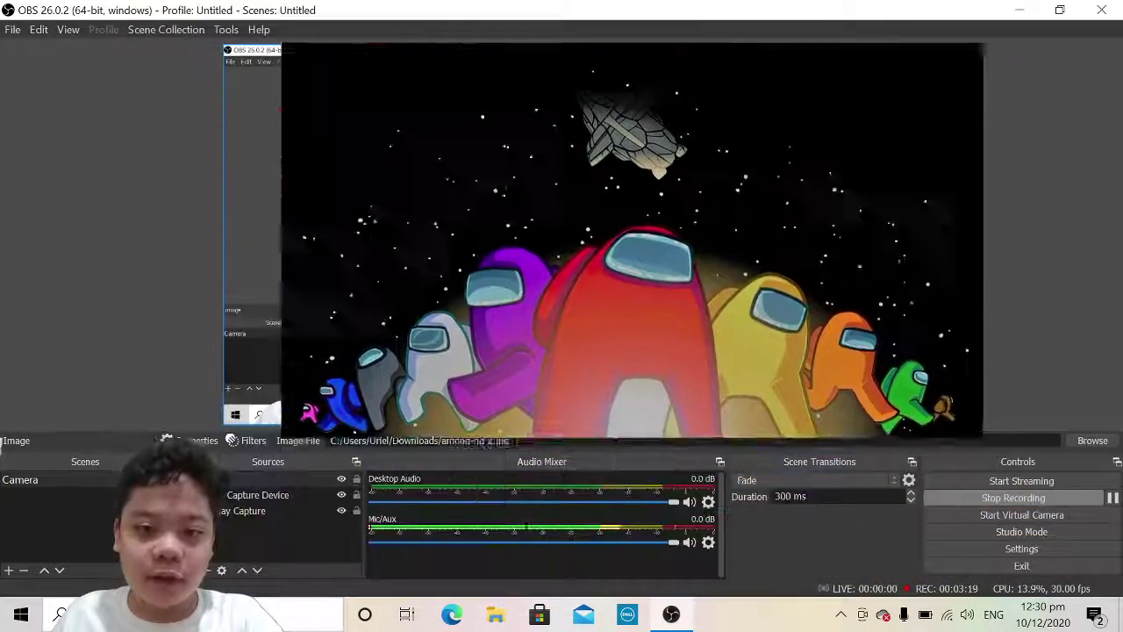
Step: Move the image to the lower-left part of the canvas and put the Image source last in the source order
left_click_drag(558, 163, 446, 297)
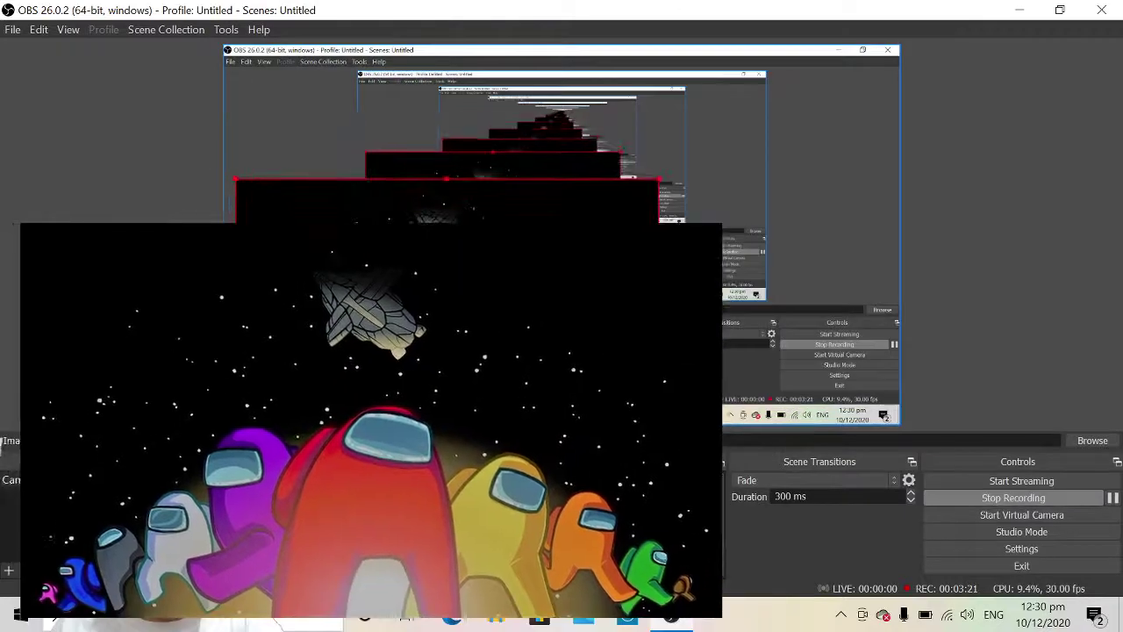
left_click_drag(290, 479, 290, 513)
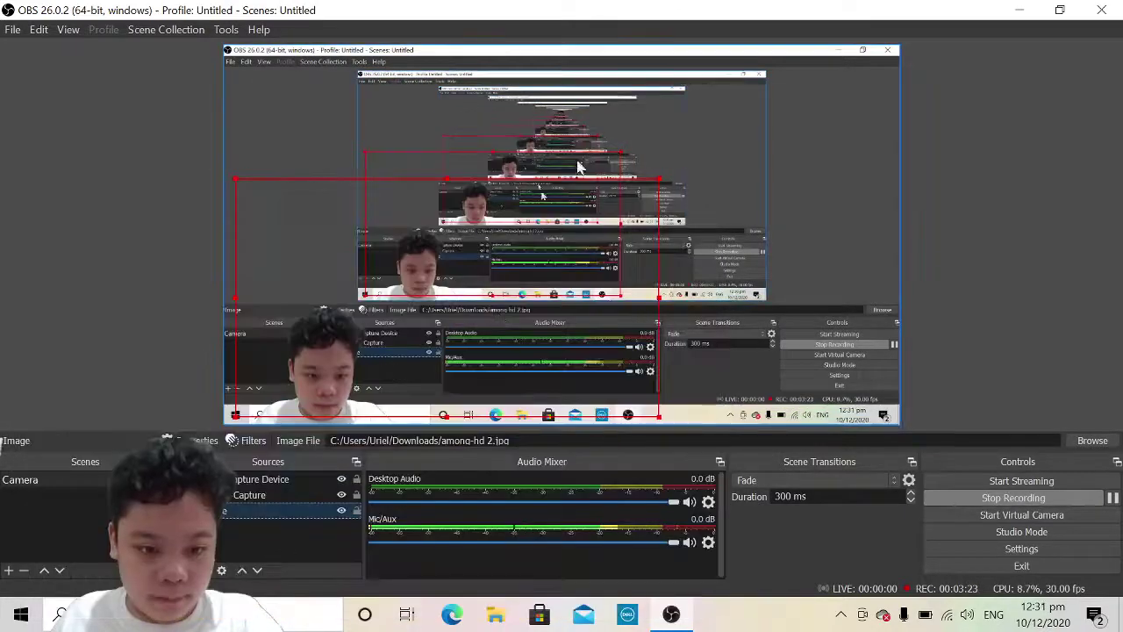
Step: Move the Video Capture Device to the end of the source order, followed by the Display Capture beneath it
left_click(302, 496)
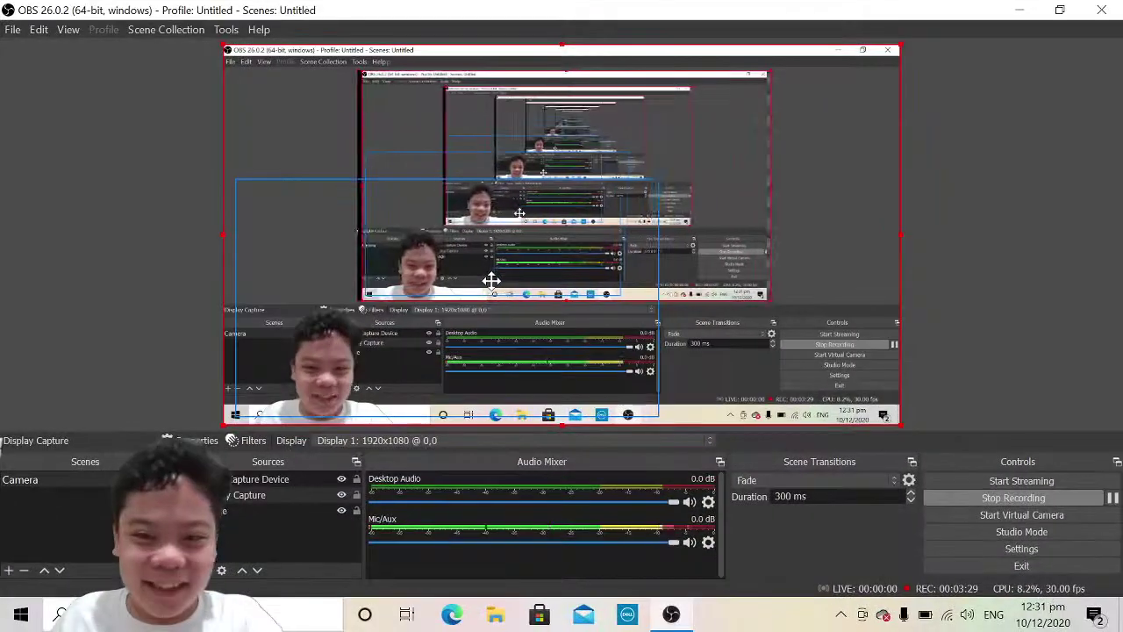
left_click_drag(305, 479, 283, 530)
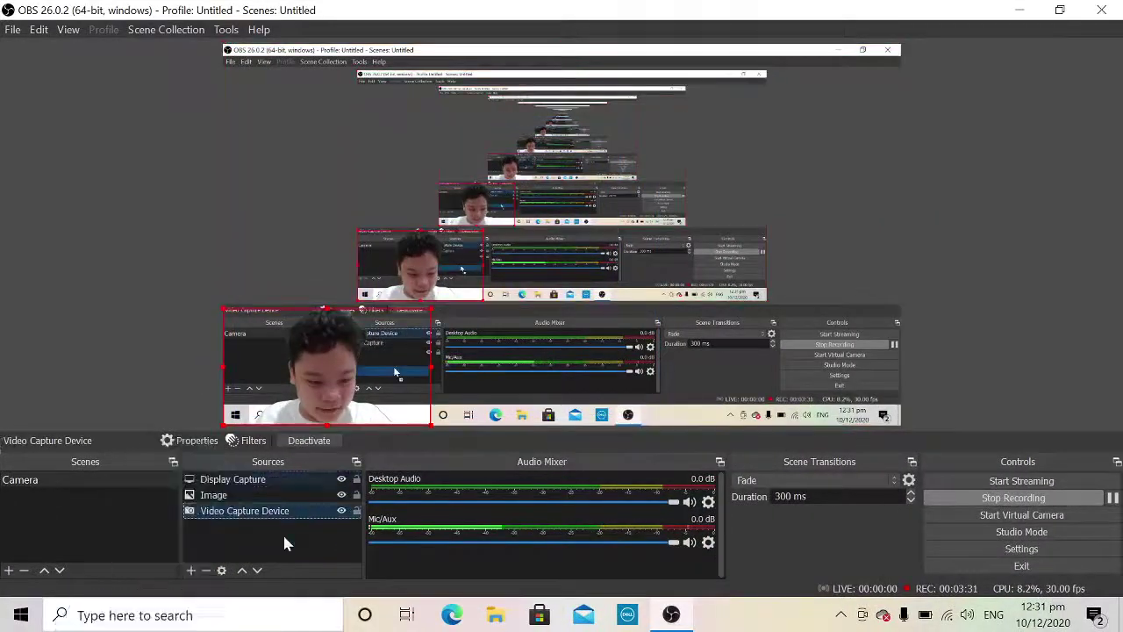
left_click(286, 496)
left_click_drag(291, 484, 289, 525)
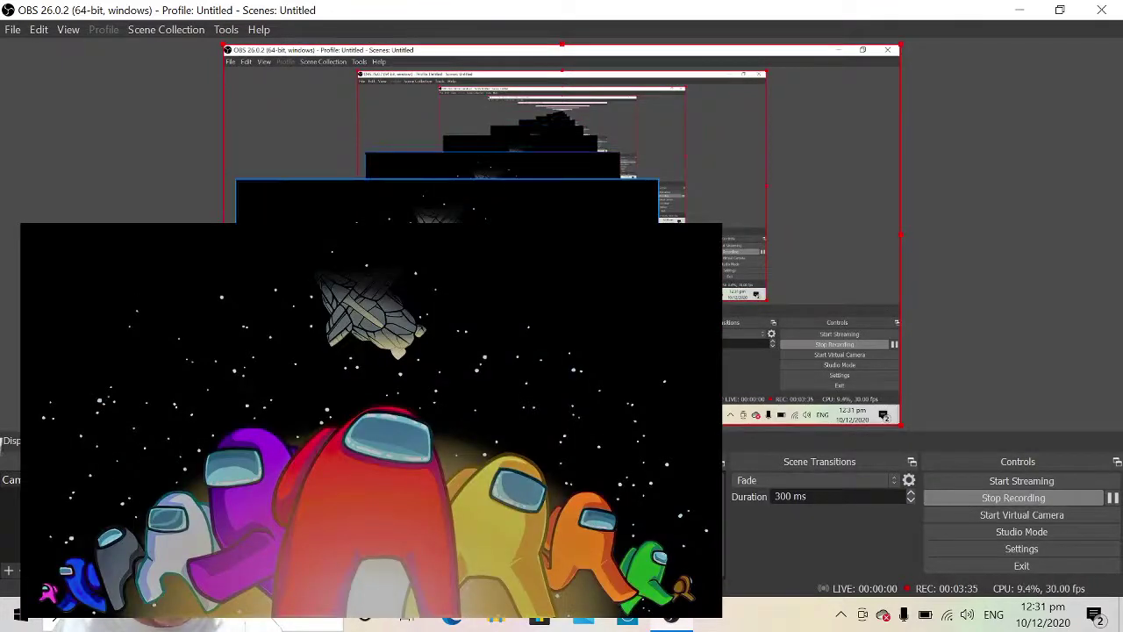
Step: Reposition the image toward the upper right of the canvas and scale it down from its lower-left corner
left_click(288, 482)
left_click_drag(448, 298, 594, 265)
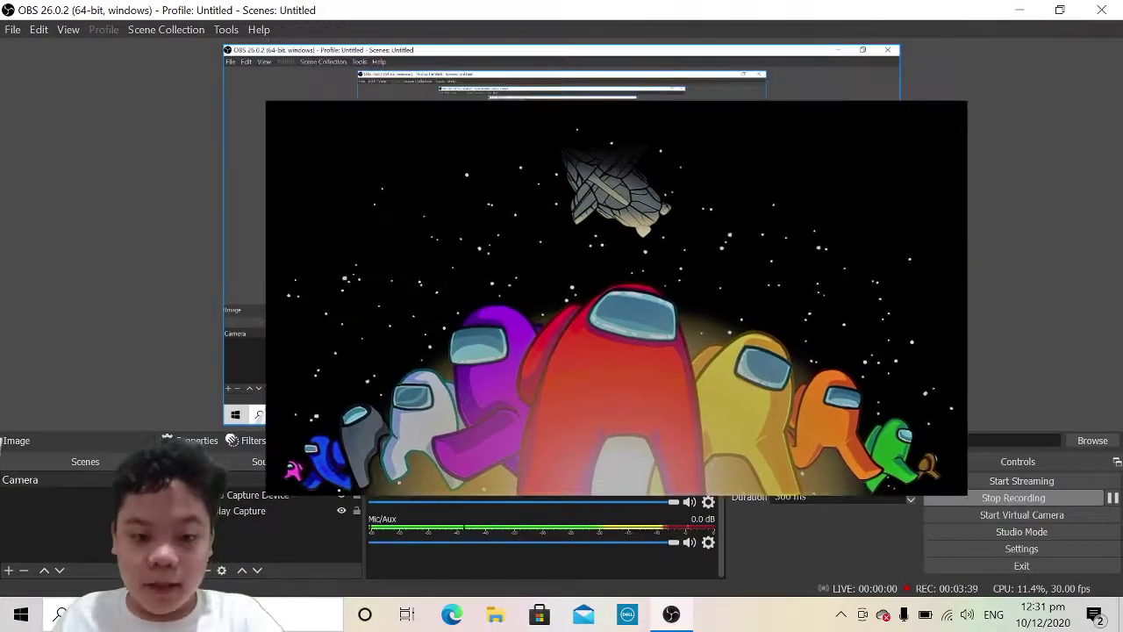
left_click_drag(384, 341, 437, 312)
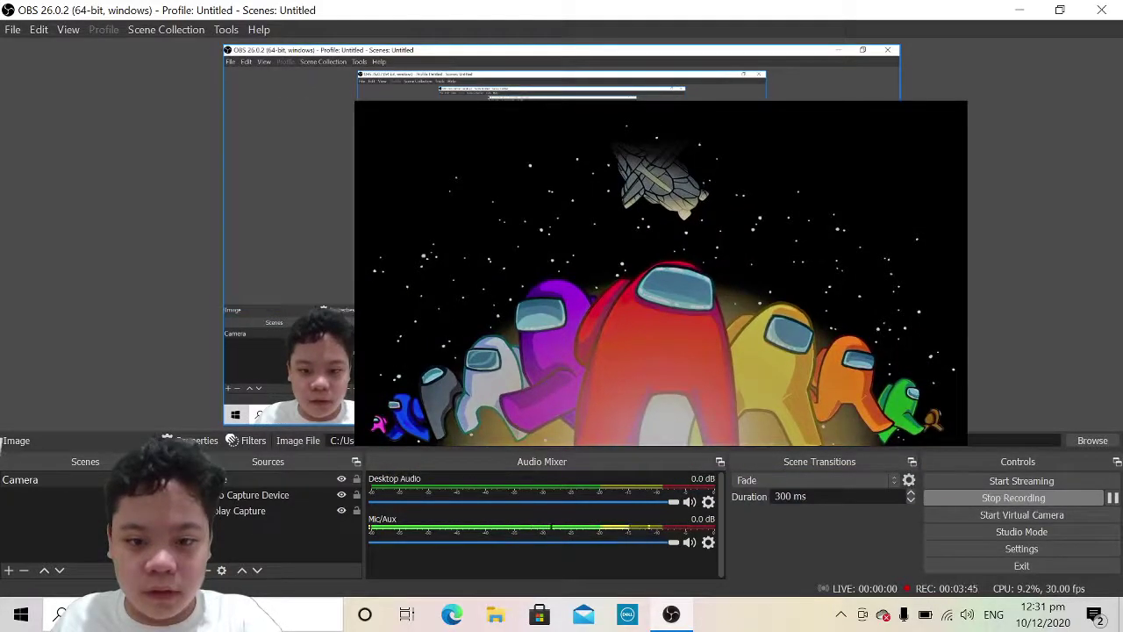
Step: Remove the Image source from the Camera scene
right_click(296, 479)
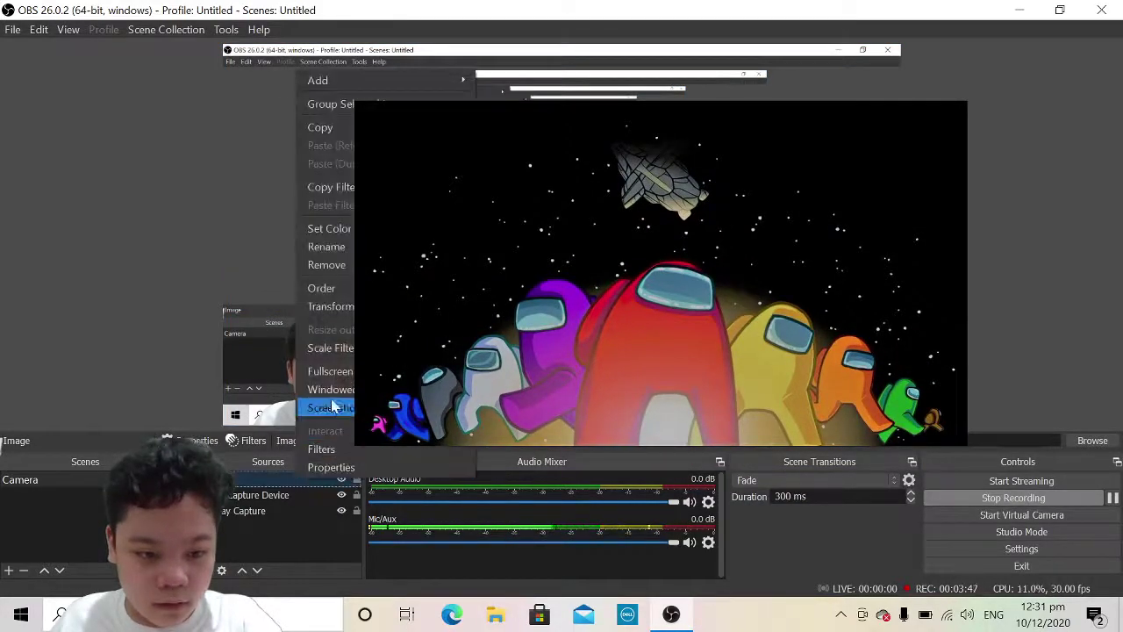
left_click(338, 273)
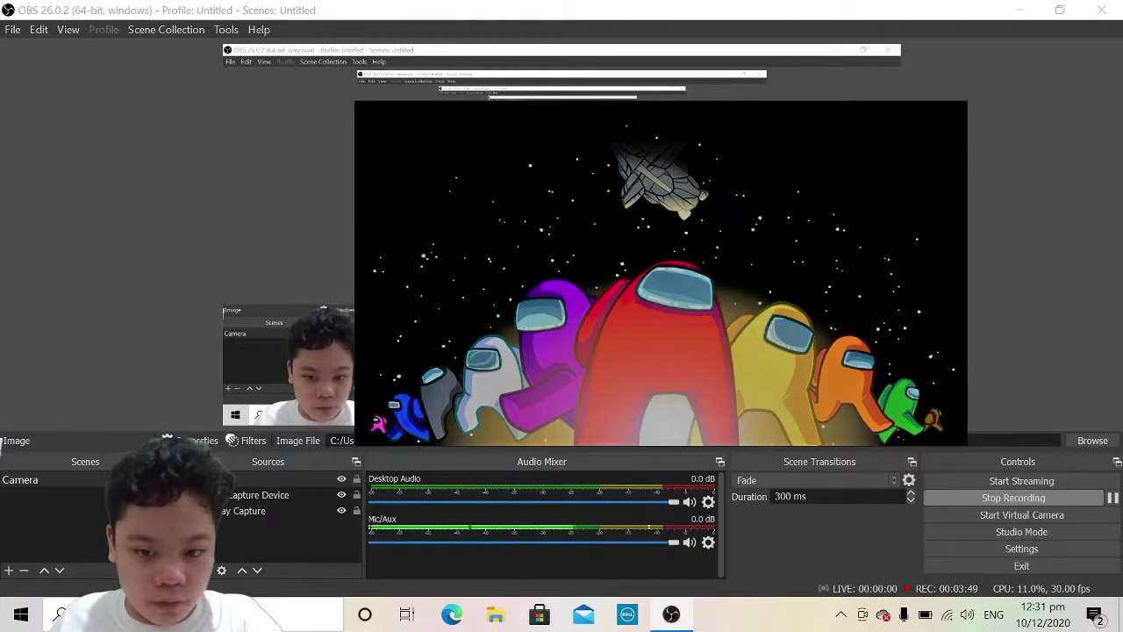
left_click(621, 329)
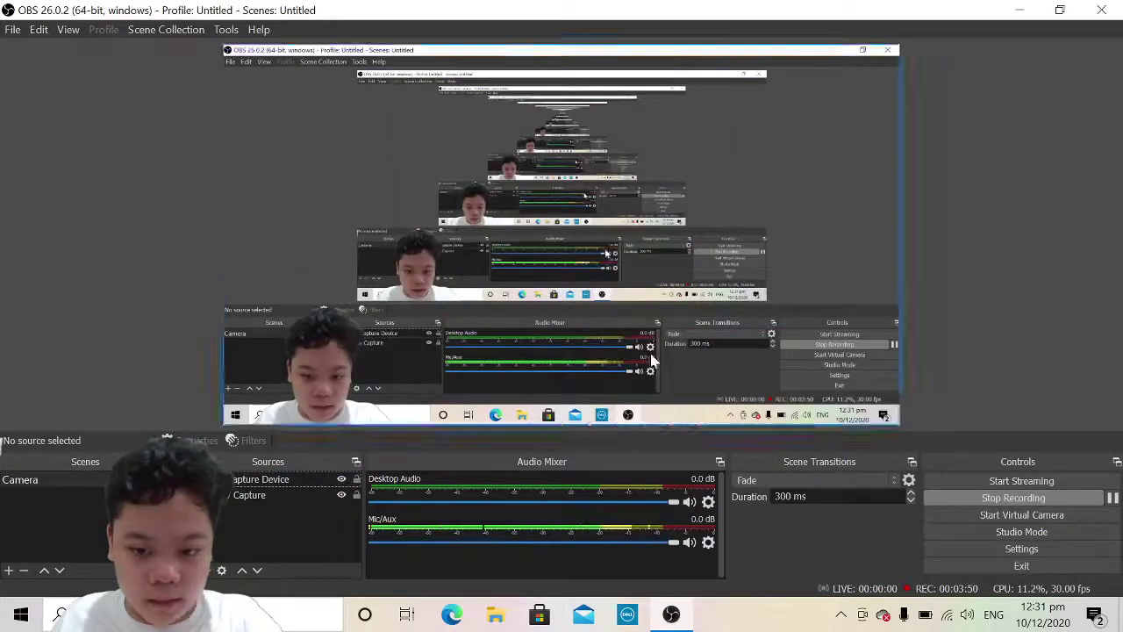
right_click(307, 529)
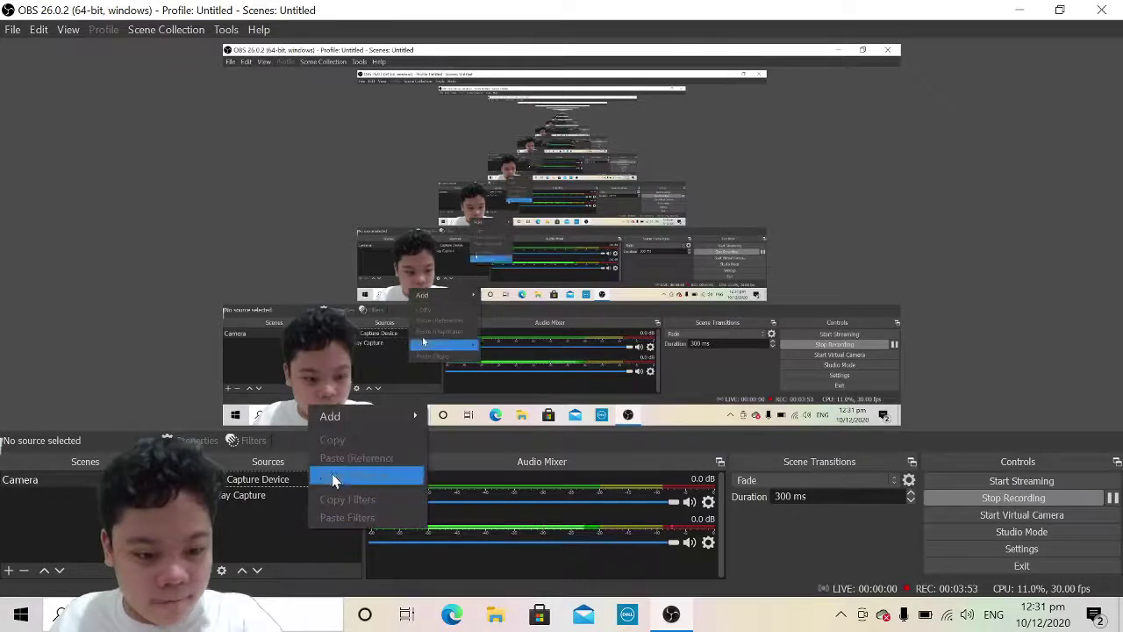
mouse_move(360, 415)
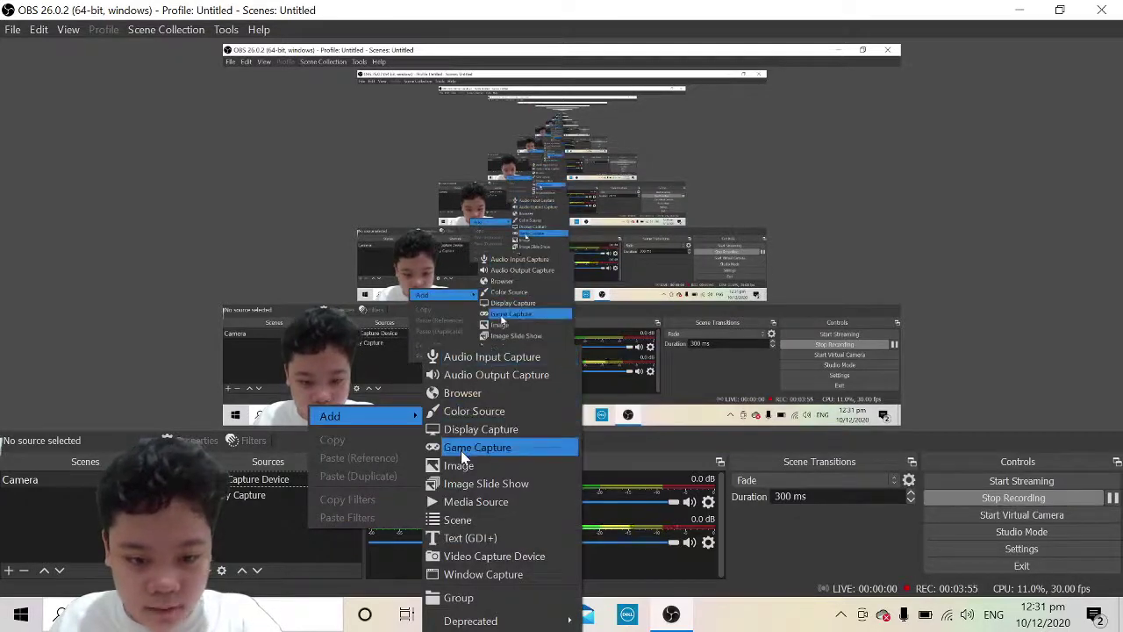
left_click(299, 546)
left_click(1060, 10)
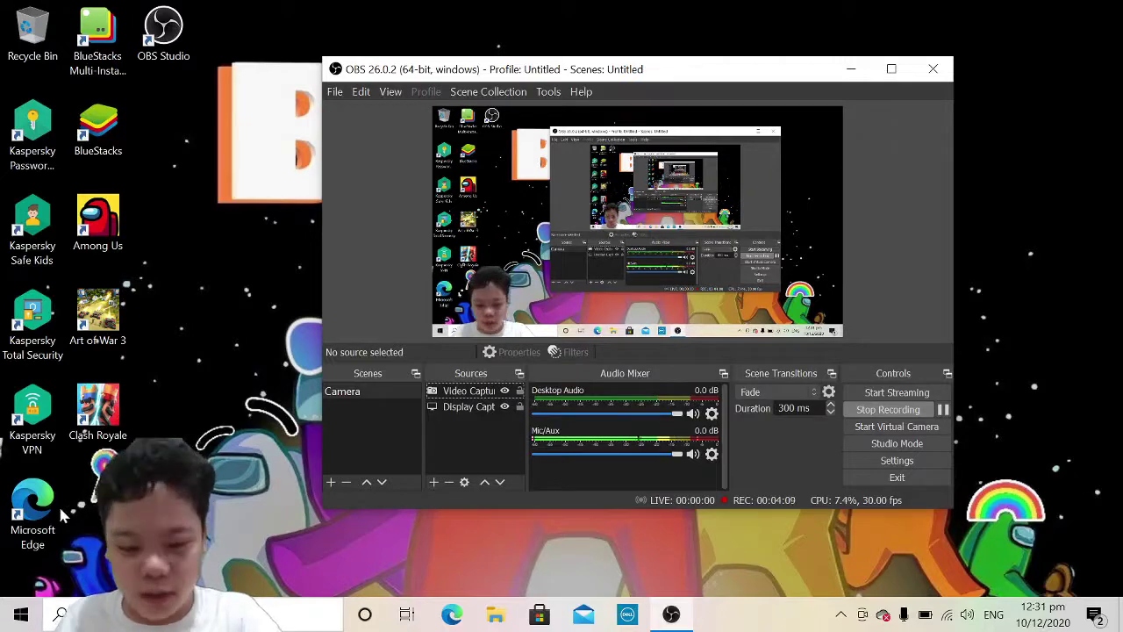
left_click(22, 614)
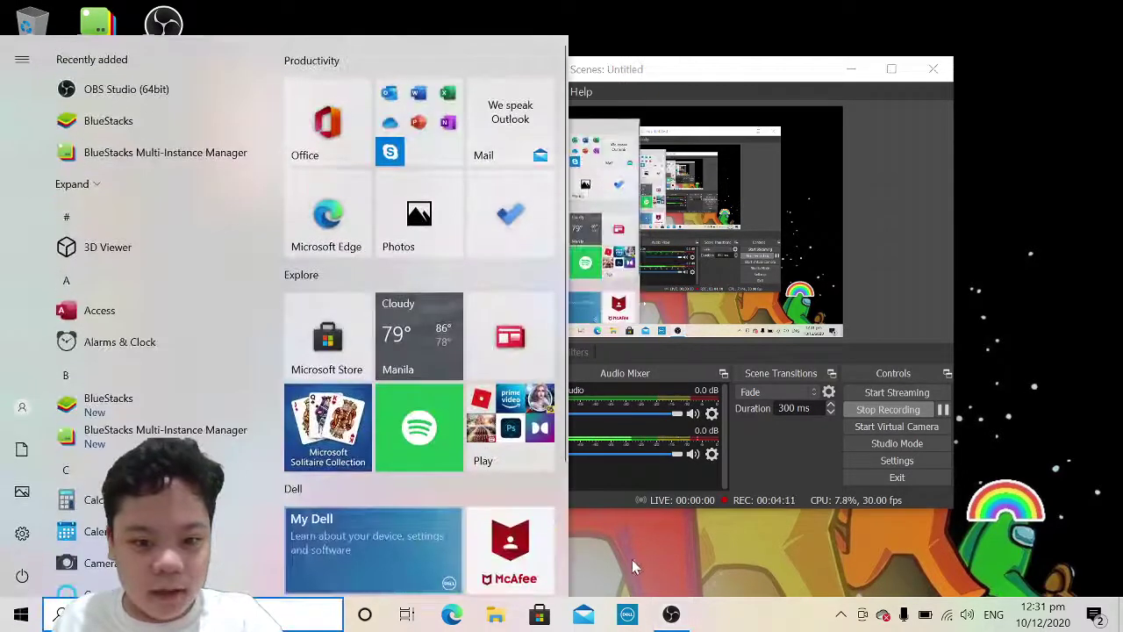
left_click(666, 539)
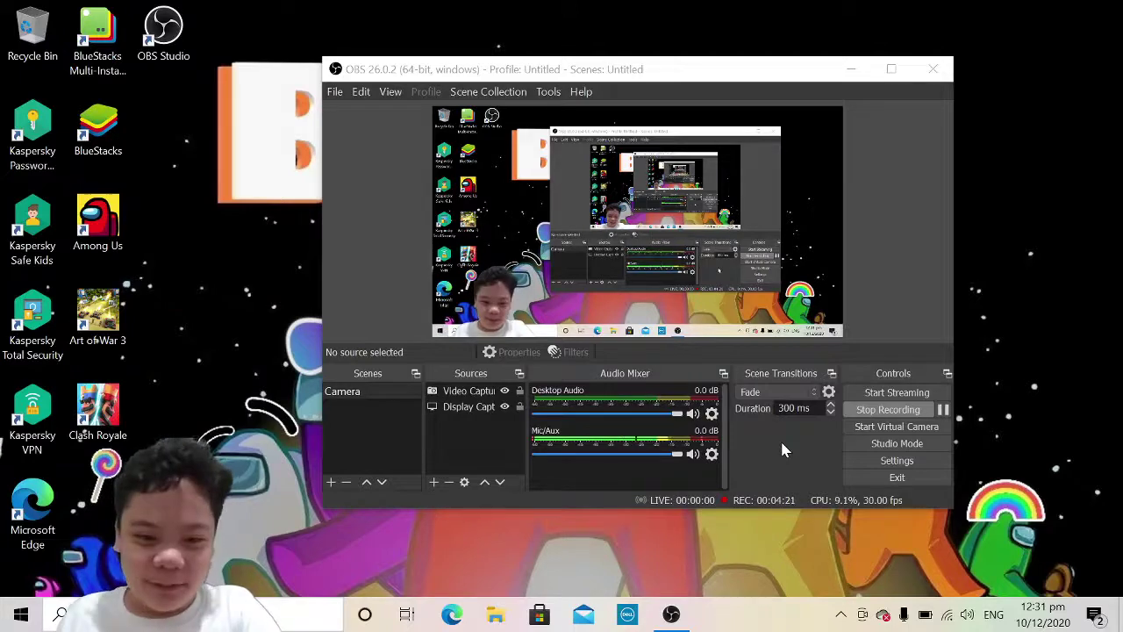
double_click(865, 70)
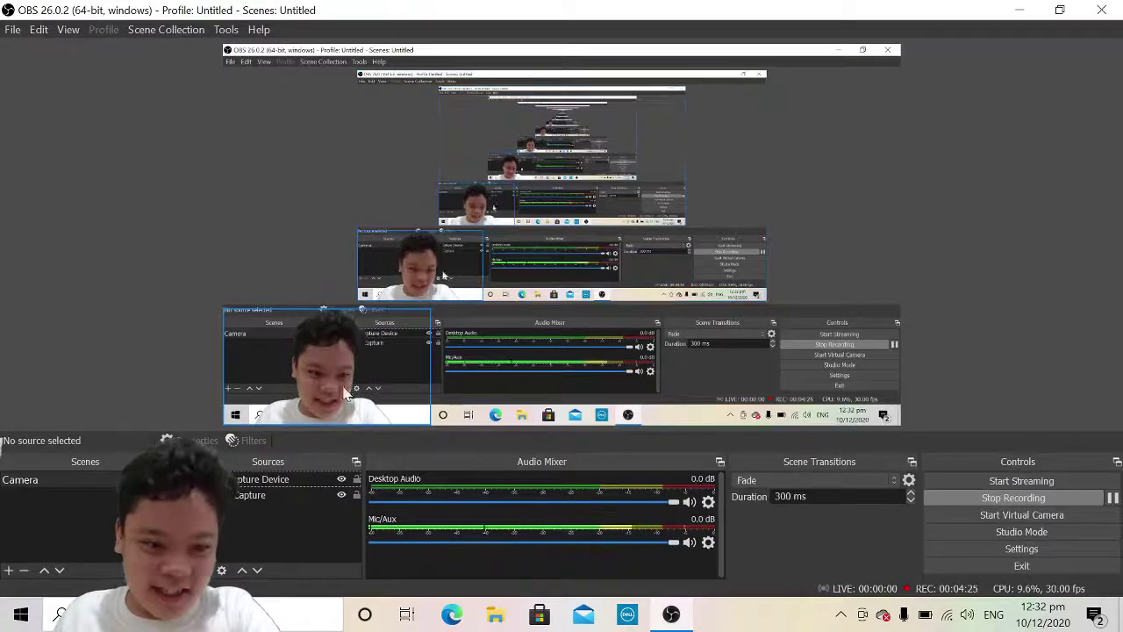
Step: Move the webcam picture from the lower-left to the upper-left corner of the canvas
left_click_drag(337, 384, 413, 122)
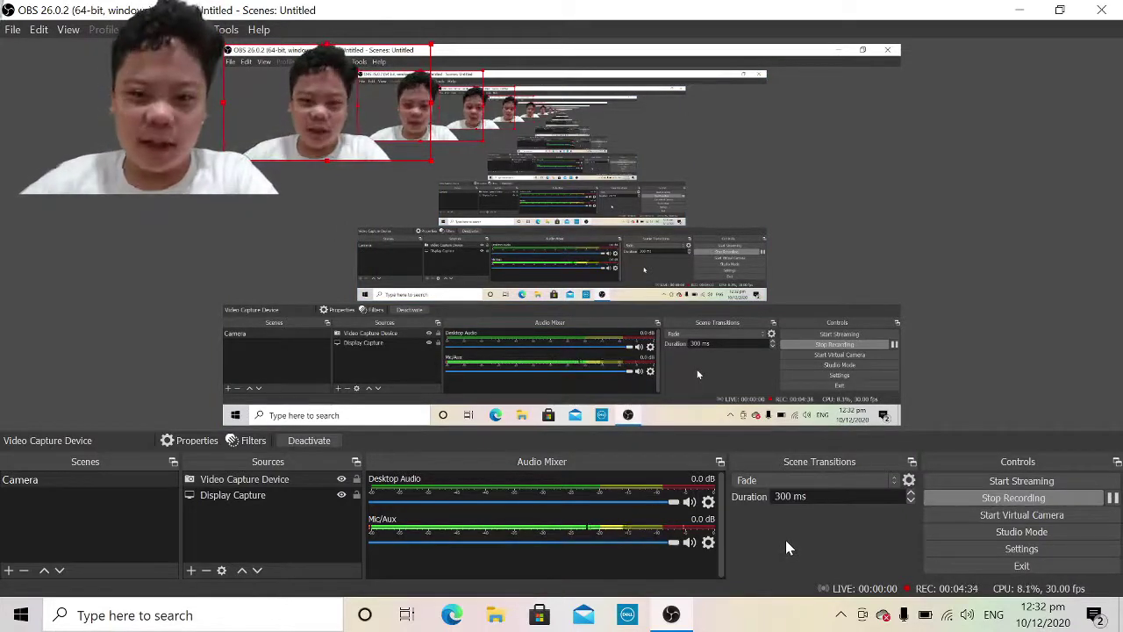
right_click(331, 531)
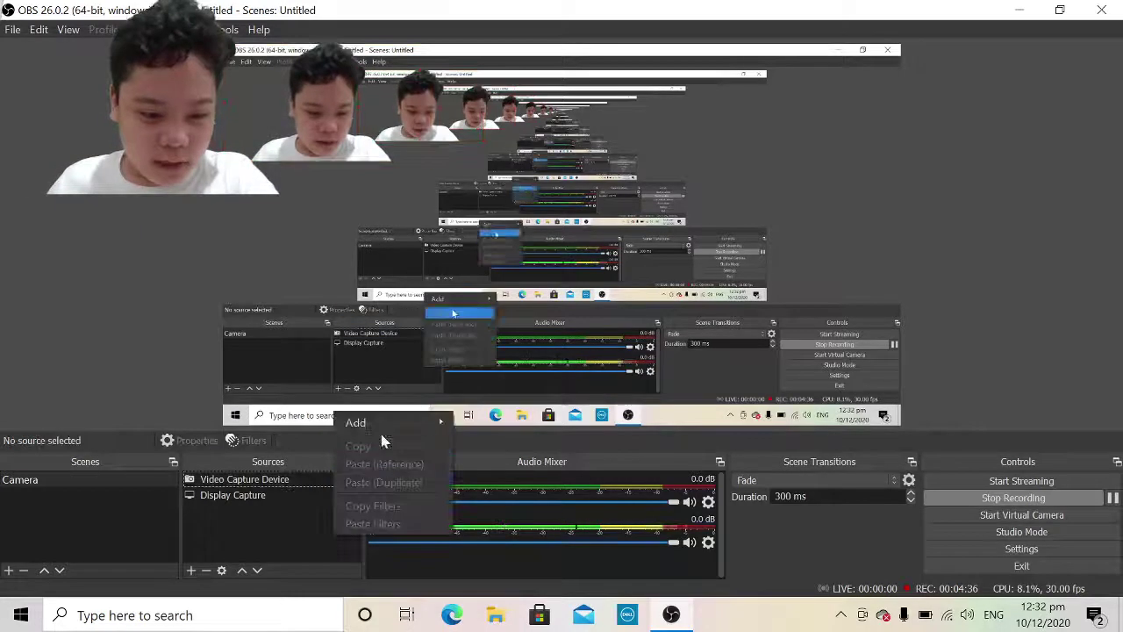
mouse_move(395, 422)
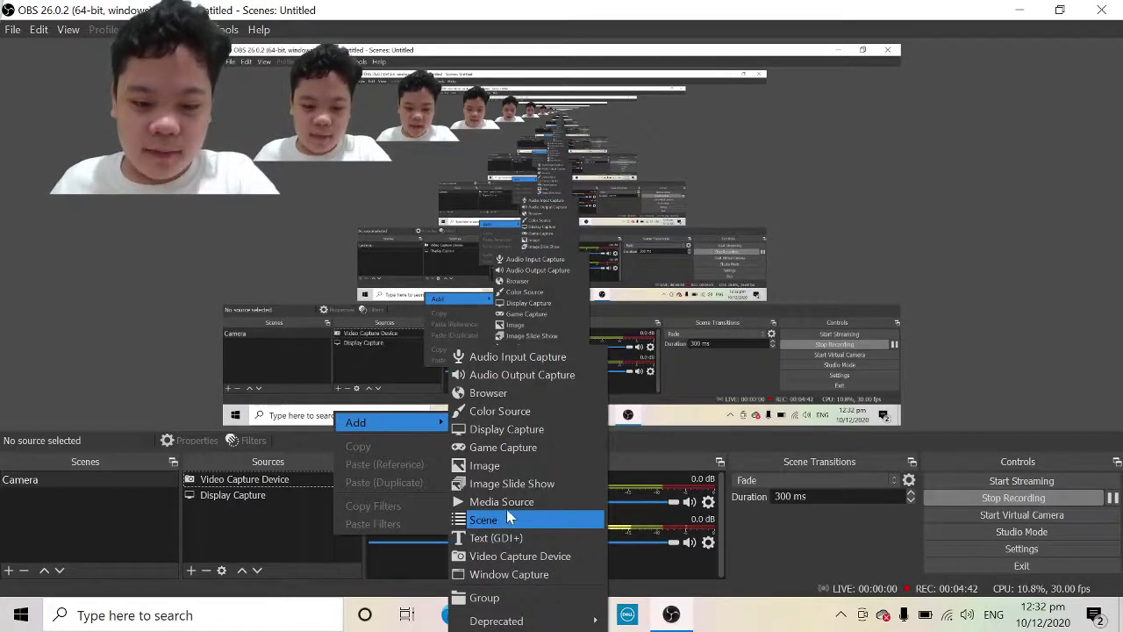
left_click(284, 526)
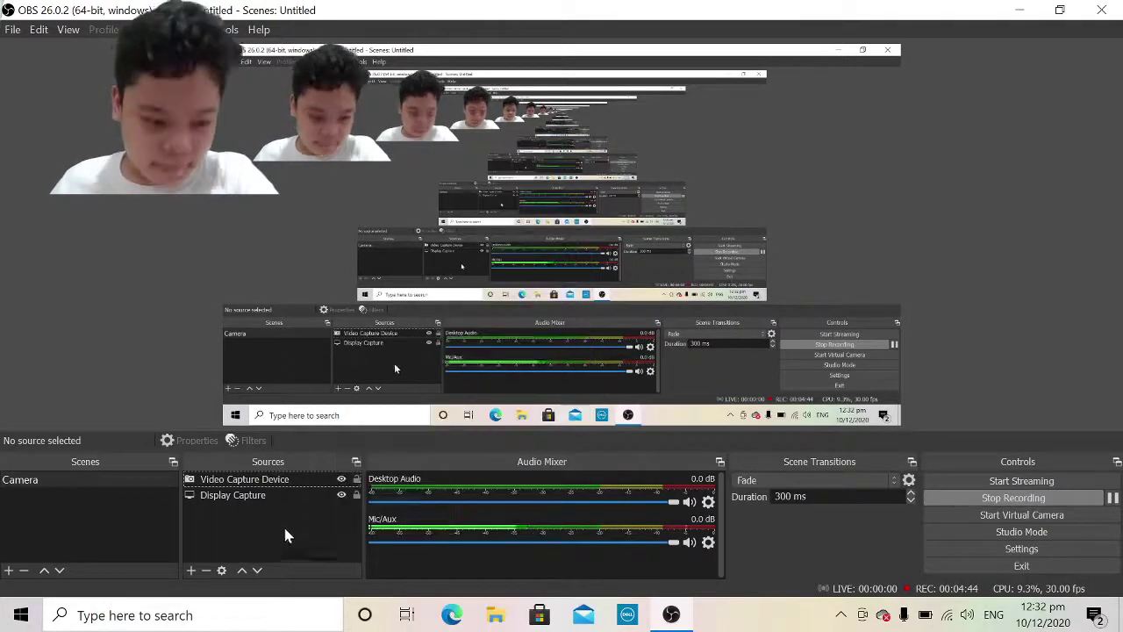